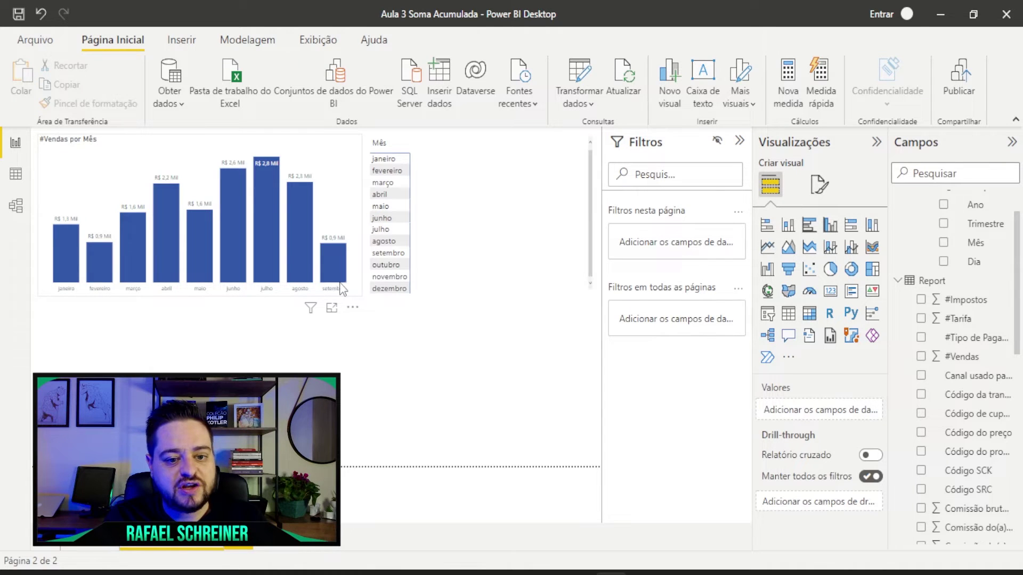
Examine the Calendario table's CALENDAR formula and the relationship between its Date column and Data da transação in the Report table.
{"action": "mouse_move", "coordinate": [229, 253]}
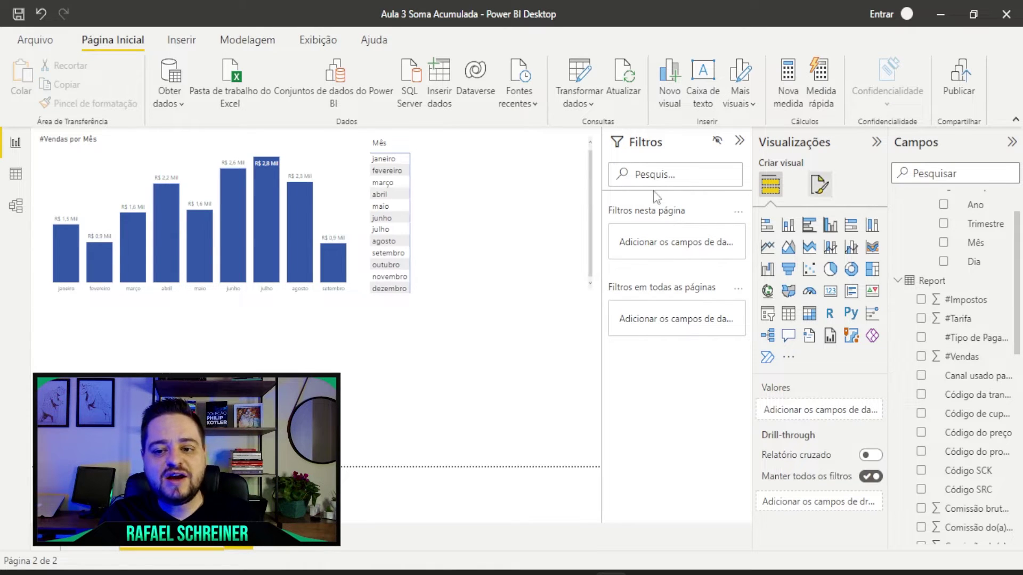
{"action": "left_click", "coordinate": [15, 176]}
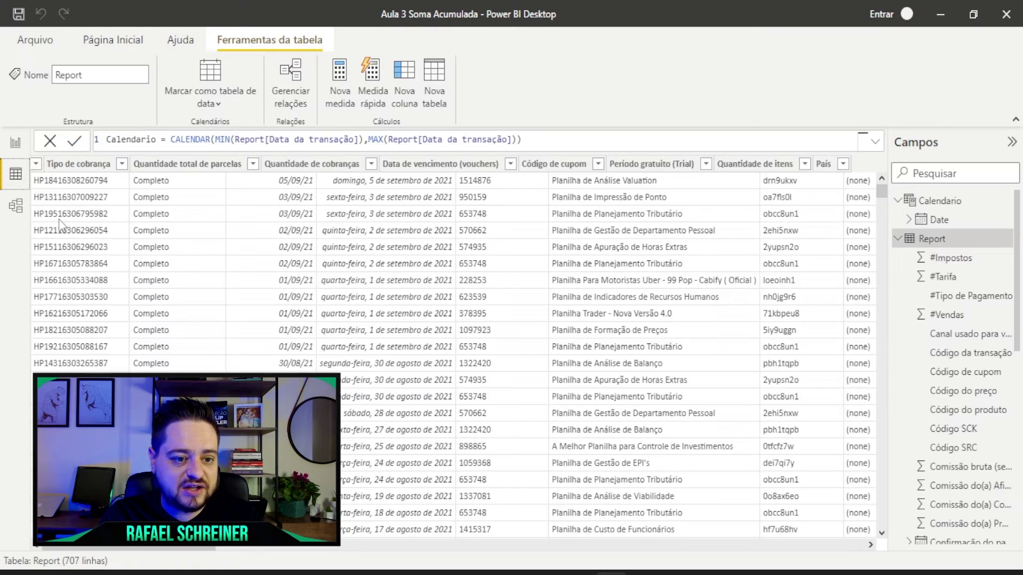
{"action": "left_click", "coordinate": [954, 203]}
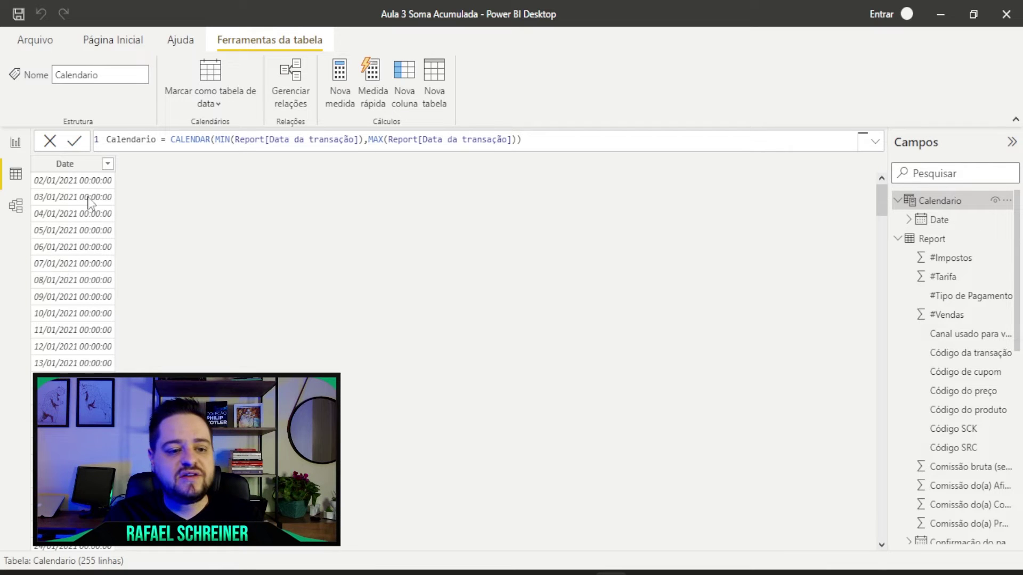
{"action": "left_click", "coordinate": [185, 139]}
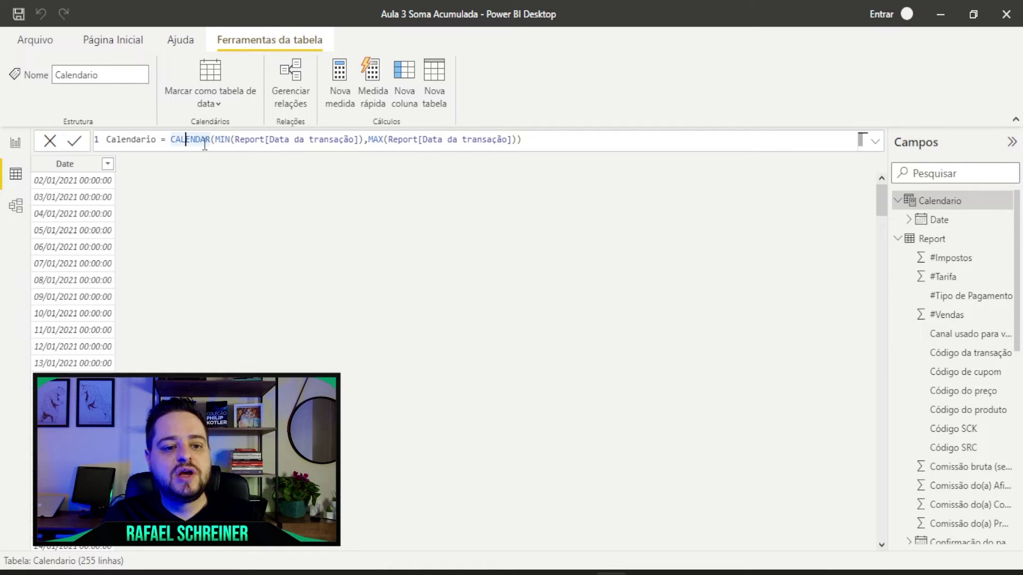
{"action": "left_click", "coordinate": [225, 142]}
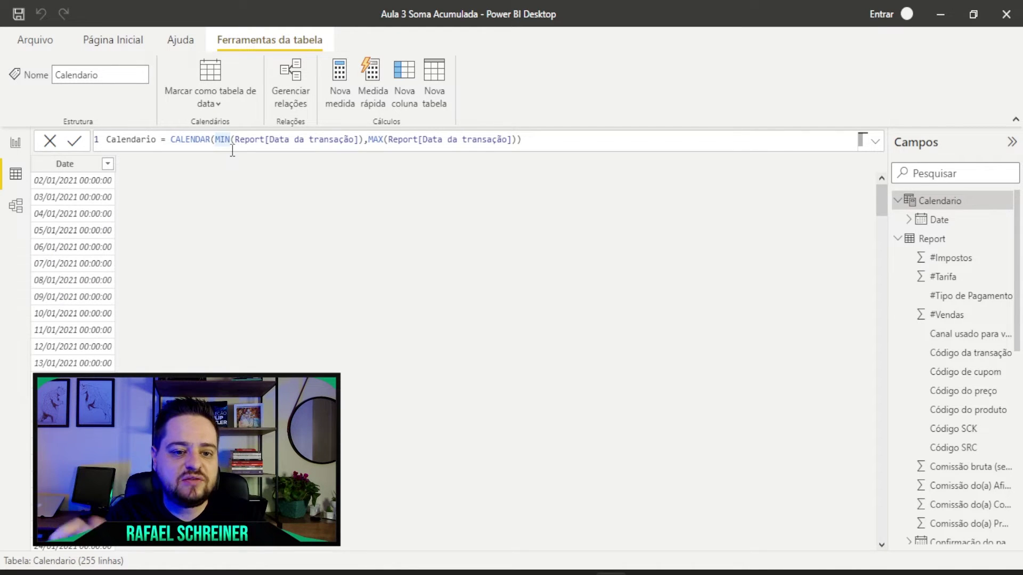
{"action": "left_click", "coordinate": [378, 136]}
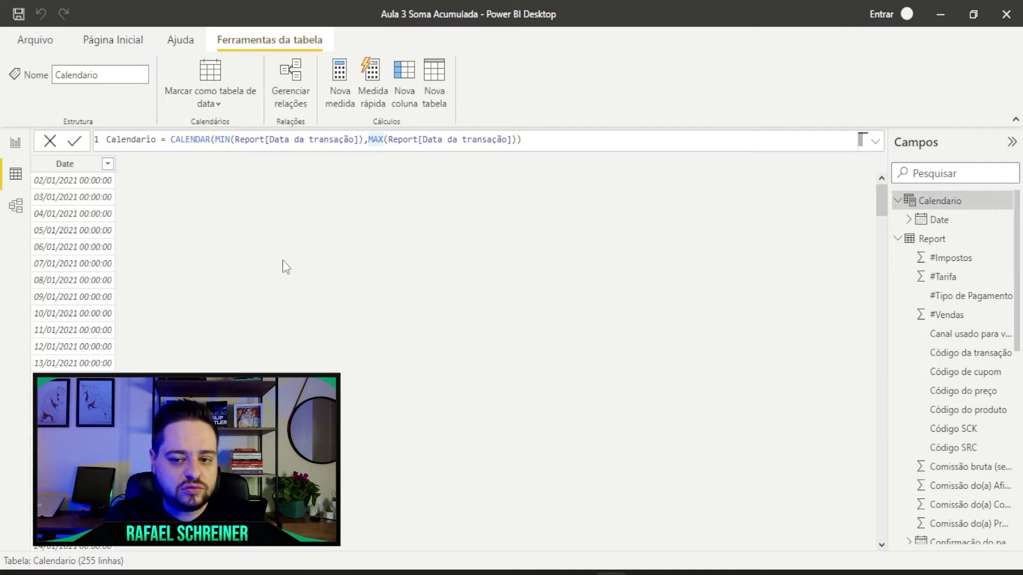
{"action": "left_click", "coordinate": [14, 213]}
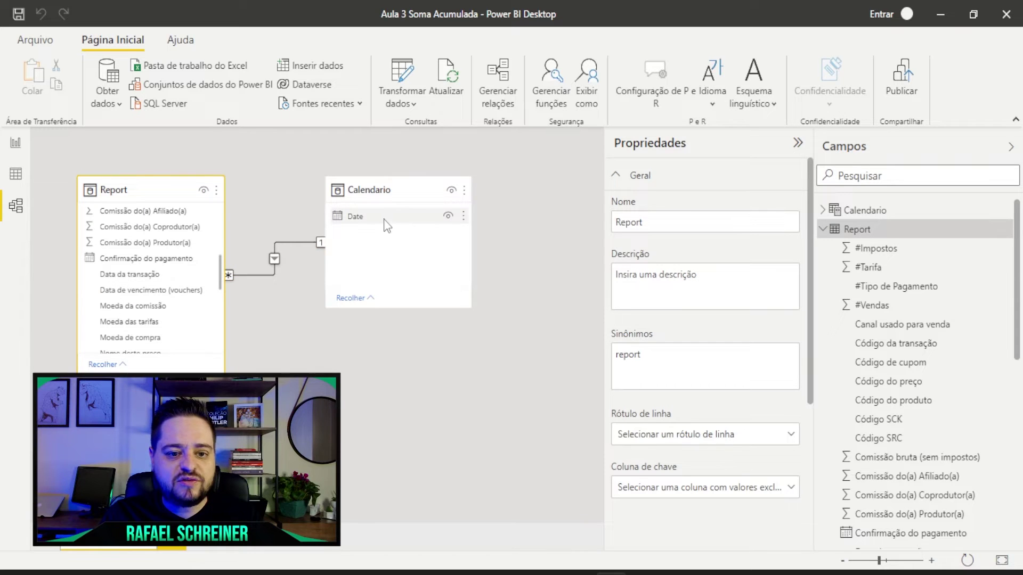
{"action": "left_click_drag", "start_coordinate": [408, 224], "coordinate": [383, 228]}
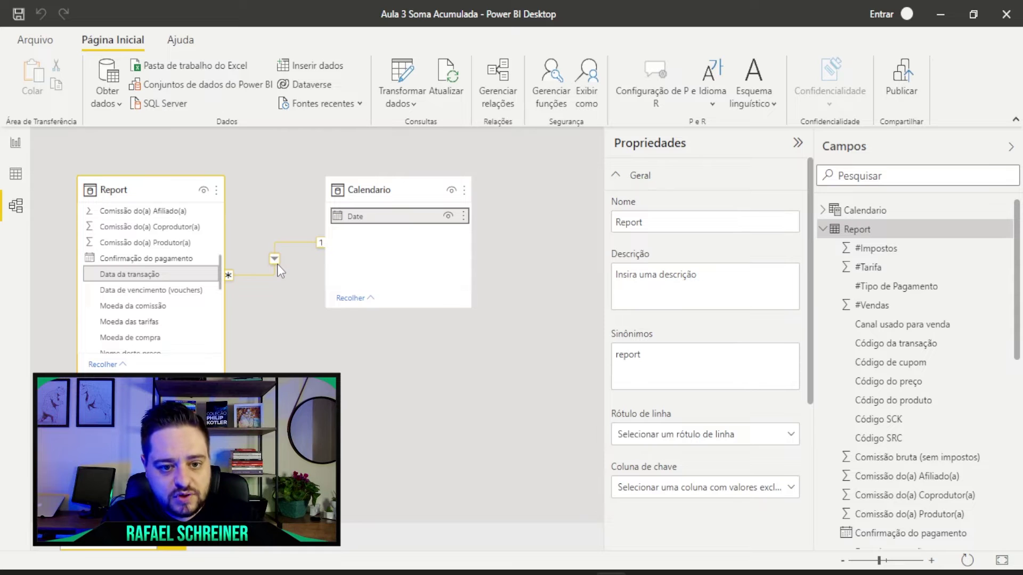
Create a measure in the Report table defined as Faturamento = SUM(Report[#Vendas]).
{"action": "left_click", "coordinate": [11, 148]}
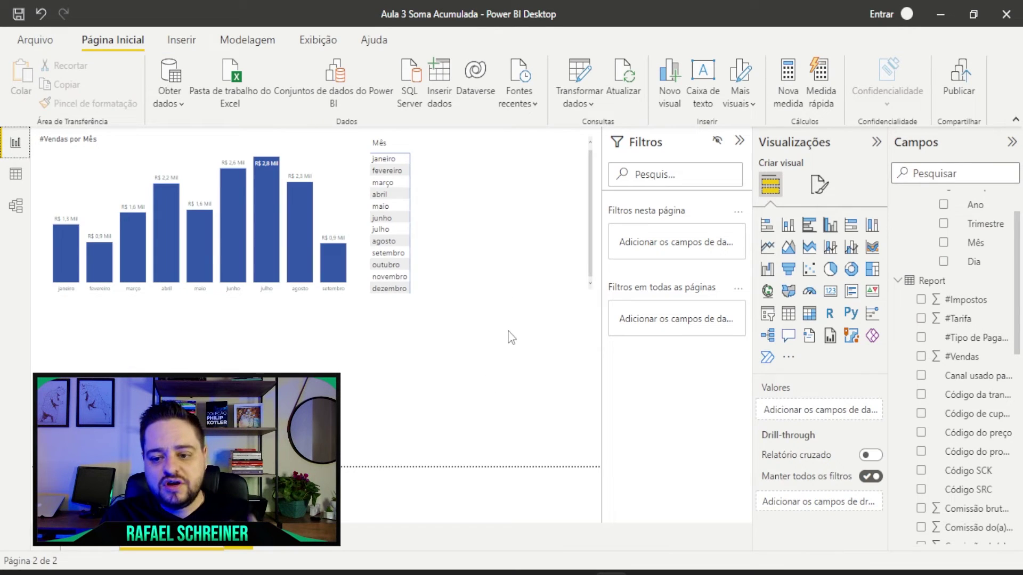
{"action": "left_click", "coordinate": [937, 281]}
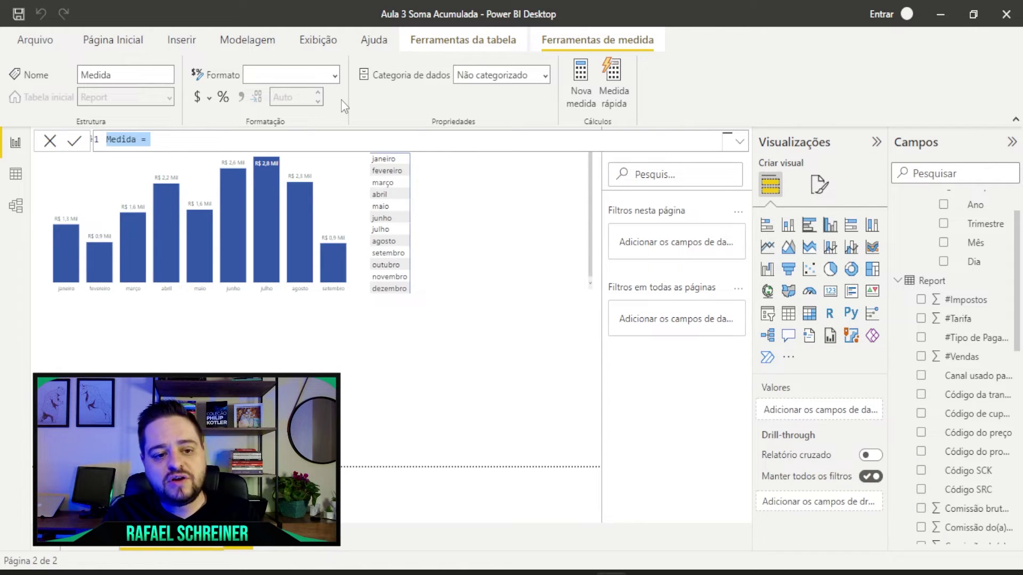
{"action": "type", "text": "F"}
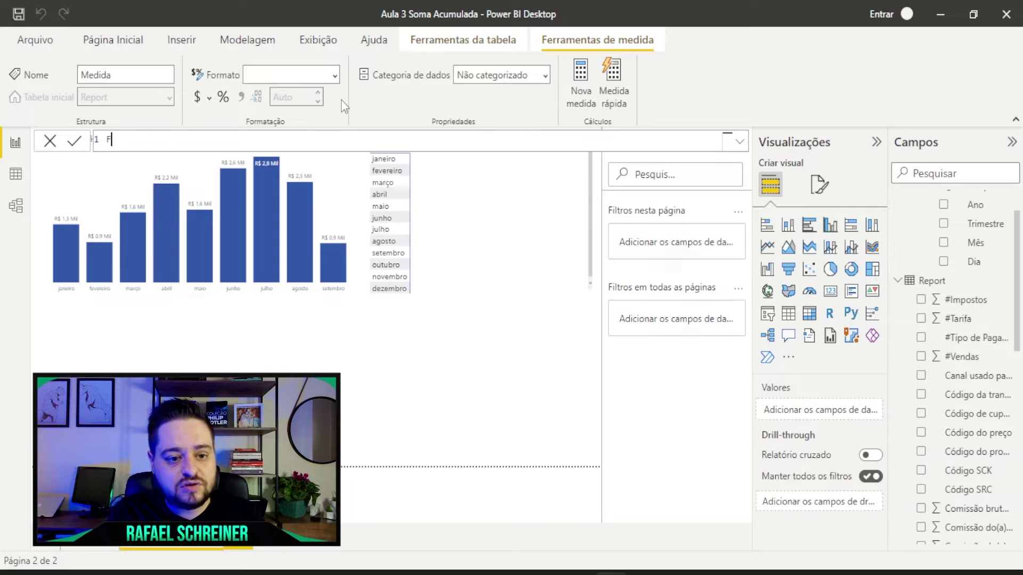
{"action": "type", "text": "aturamento = SUM("}
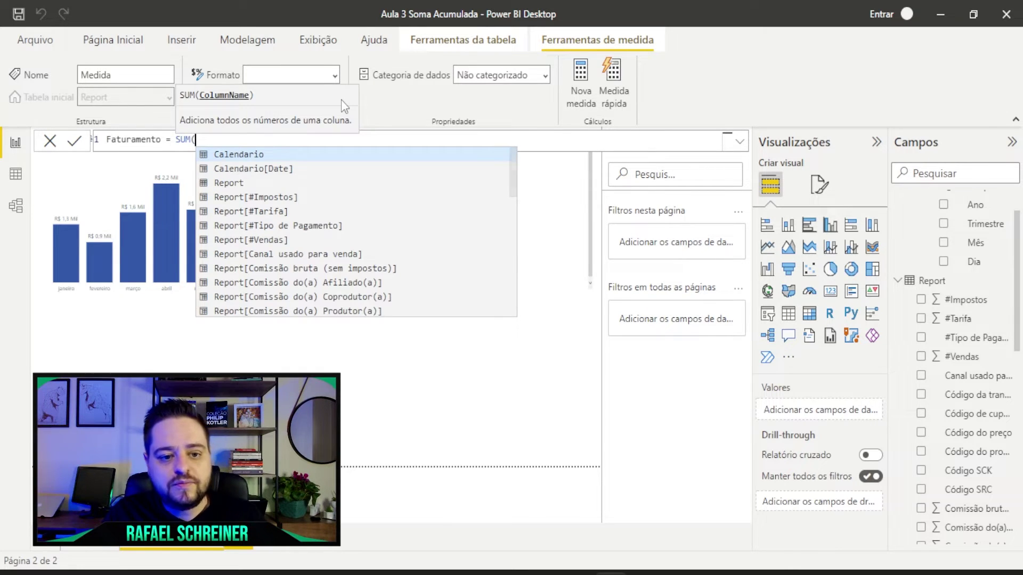
{"action": "double_click", "coordinate": [275, 241]}
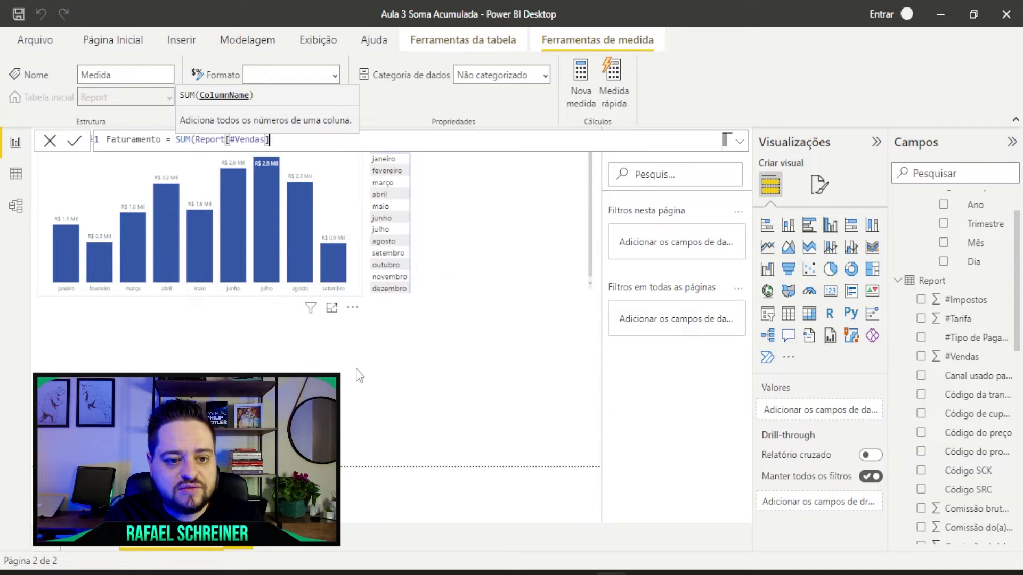
{"action": "type", "text": ")"}
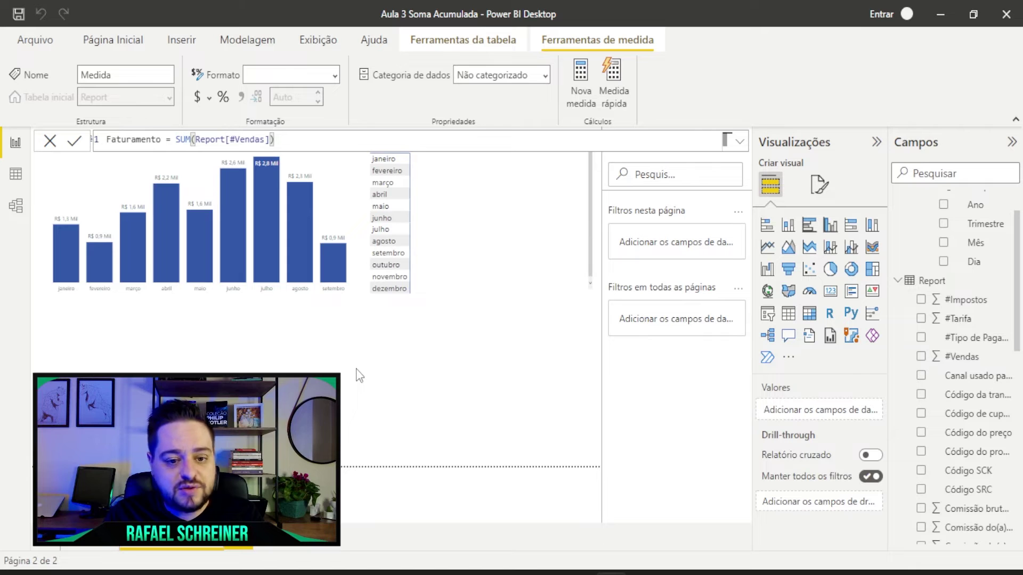
{"action": "key", "text": "Return"}
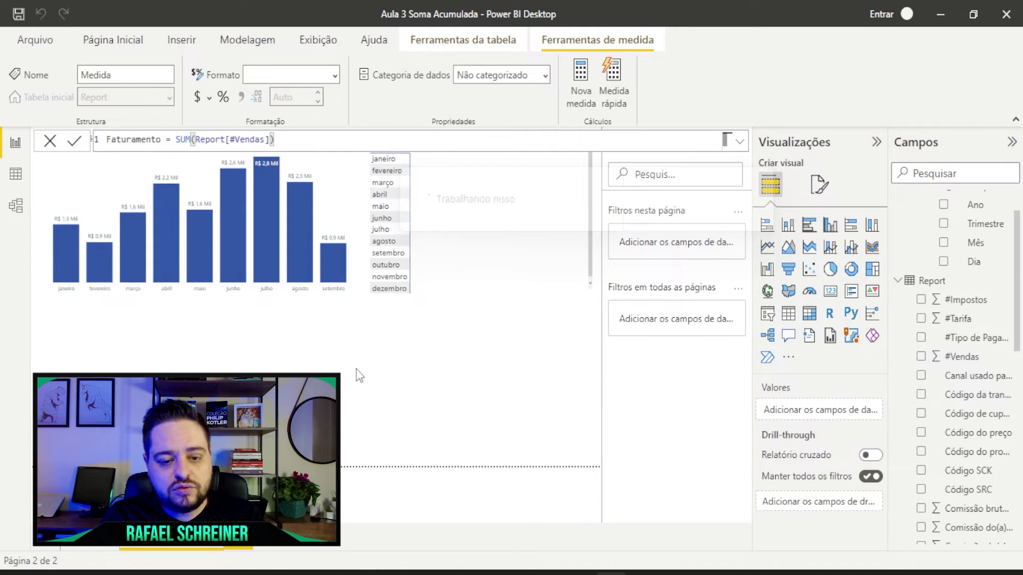
Add the Faturamento measure as values to the matrix listing the months on the report page.
{"action": "scroll", "coordinate": [957, 493], "scroll_direction": "down", "scroll_amount": 5}
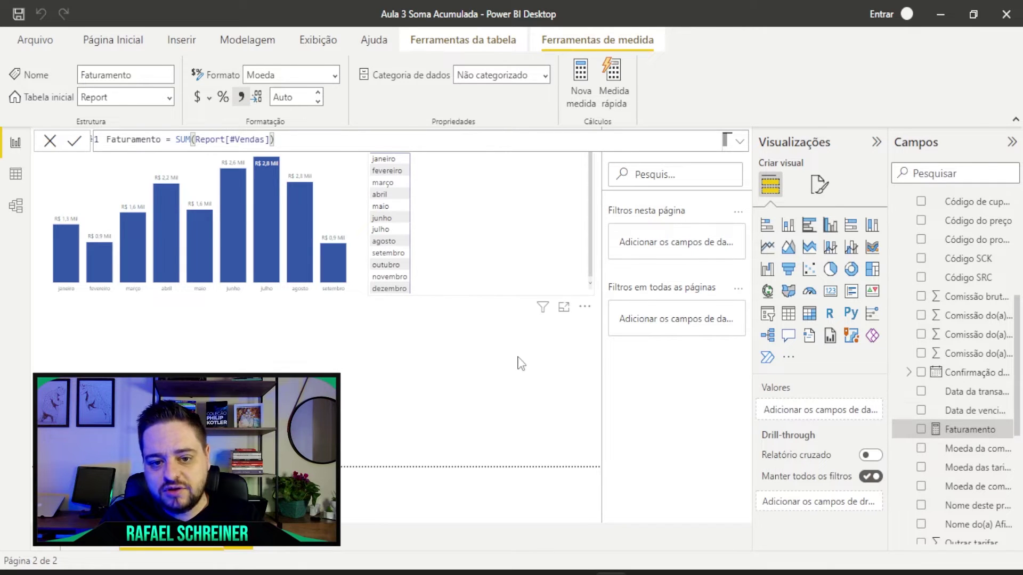
{"action": "left_click", "coordinate": [484, 171]}
{"action": "left_click", "coordinate": [462, 216]}
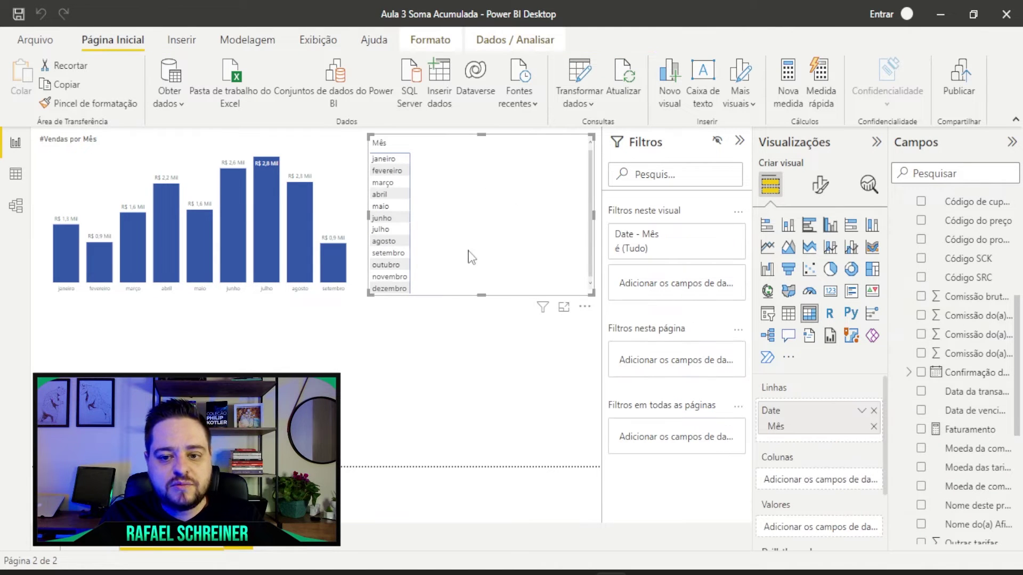
{"action": "scroll", "coordinate": [1004, 519], "scroll_direction": "down", "scroll_amount": 3}
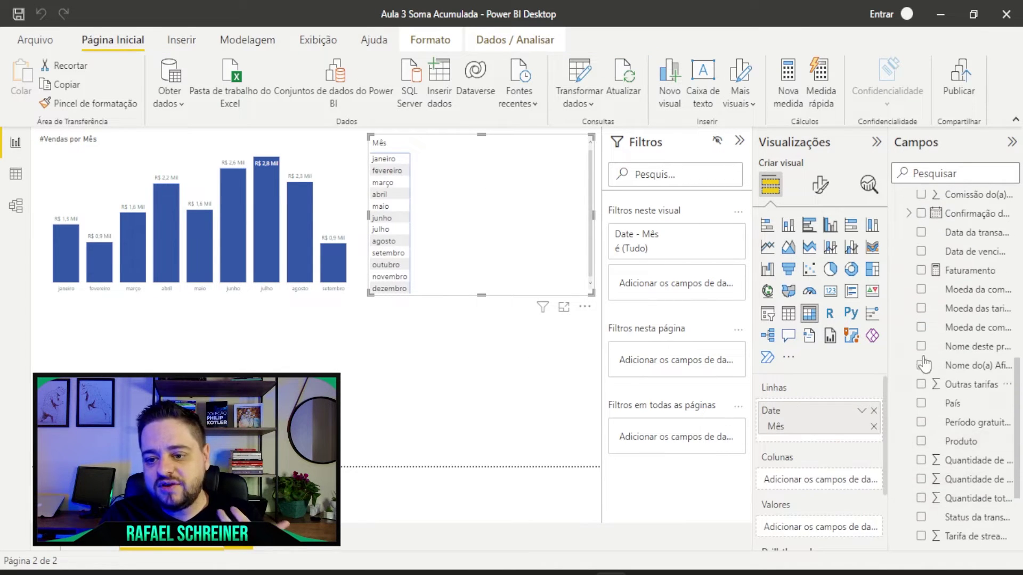
{"action": "left_click", "coordinate": [921, 271]}
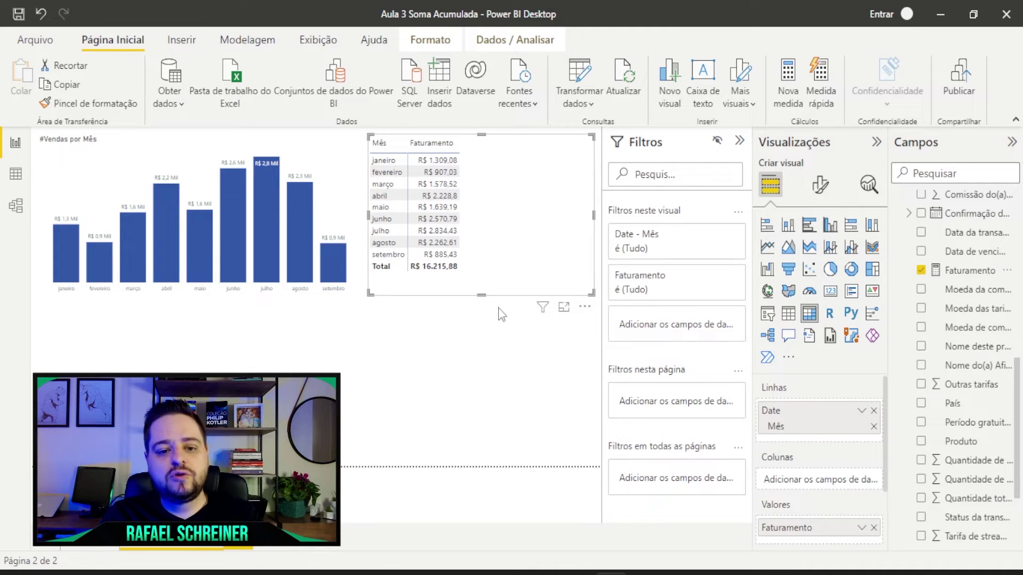
Extend the height of the month matrix slightly downward and deselect it.
{"action": "left_click_drag", "start_coordinate": [483, 294], "coordinate": [485, 307]}
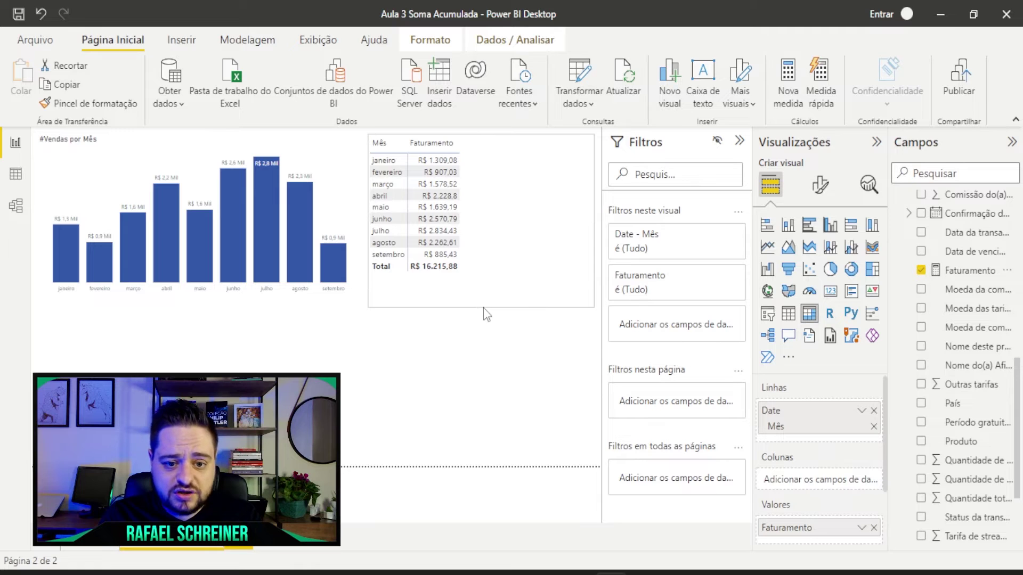
{"action": "left_click", "coordinate": [484, 308]}
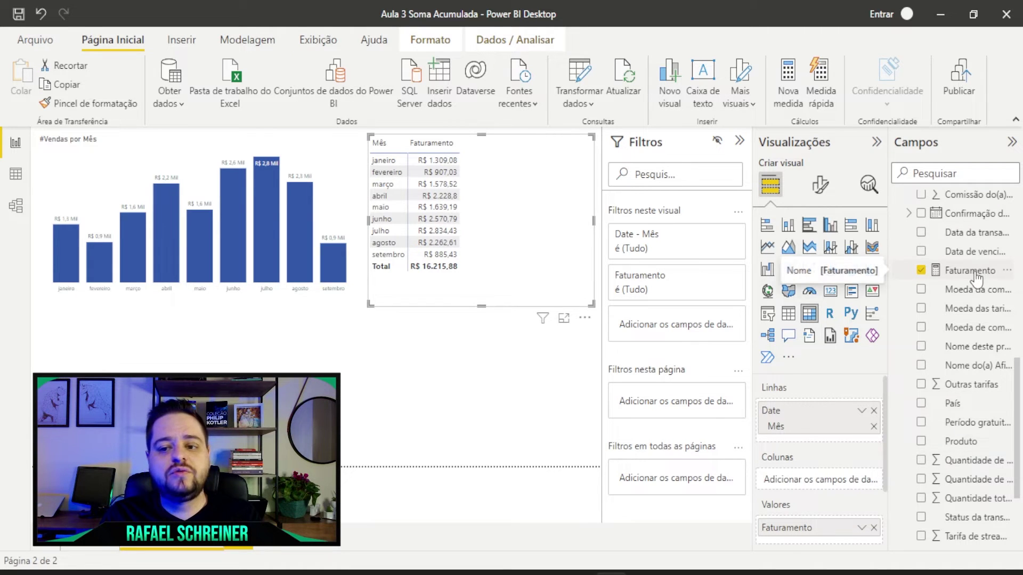
{"action": "left_click", "coordinate": [396, 365]}
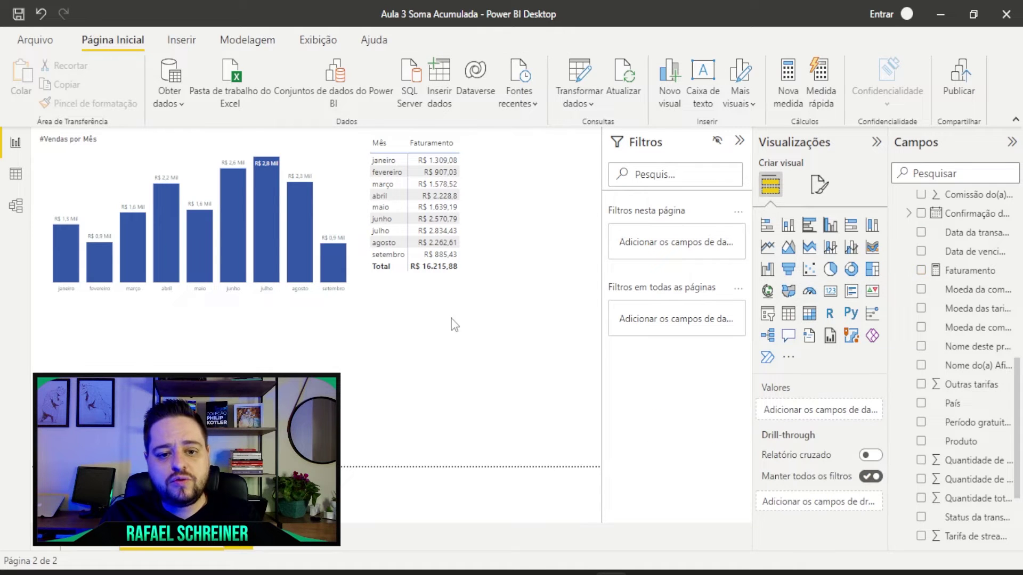
Start a quick measure for the matrix with the Total acumulado calculation and Faturamento as its base value.
{"action": "left_click", "coordinate": [520, 231]}
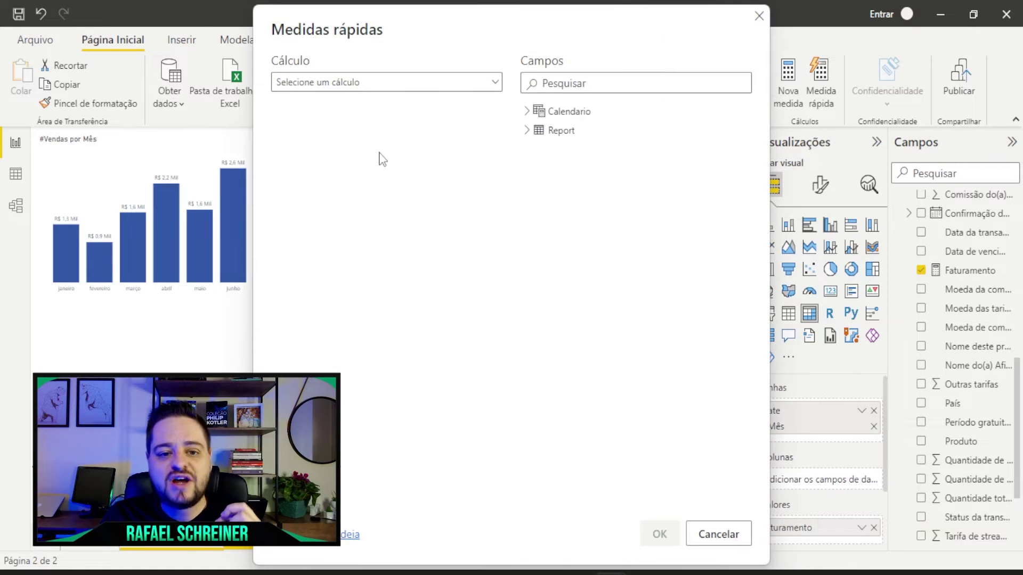
{"action": "left_click", "coordinate": [396, 88]}
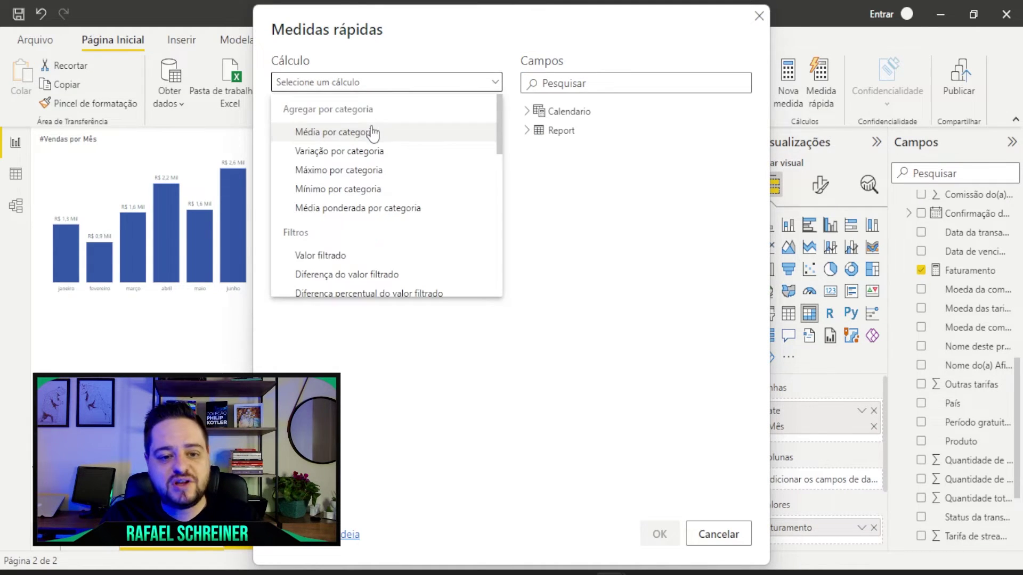
{"action": "scroll", "coordinate": [367, 192], "scroll_direction": "down", "scroll_amount": 3}
{"action": "scroll", "coordinate": [357, 194], "scroll_direction": "down", "scroll_amount": 5}
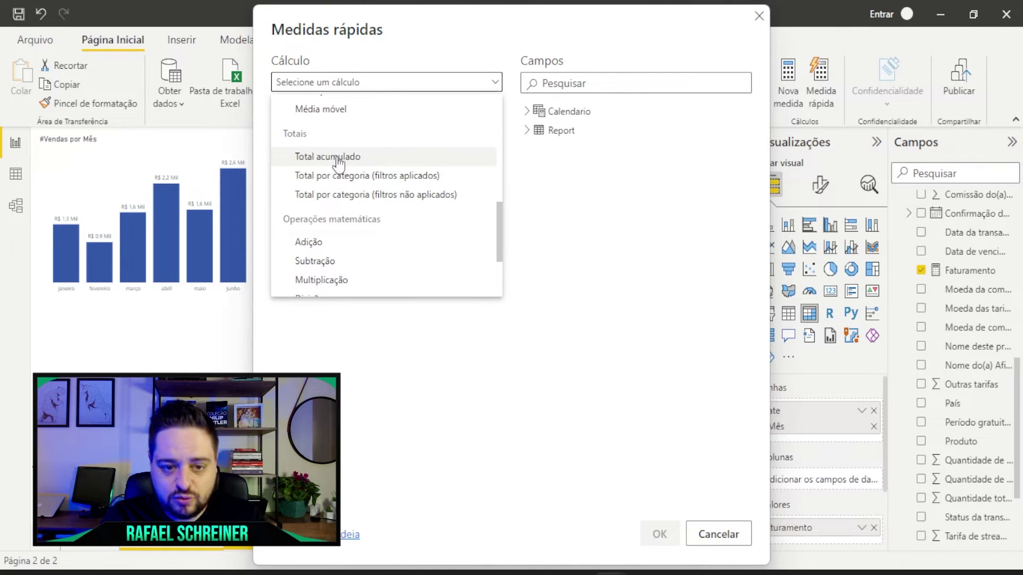
{"action": "left_click", "coordinate": [338, 158]}
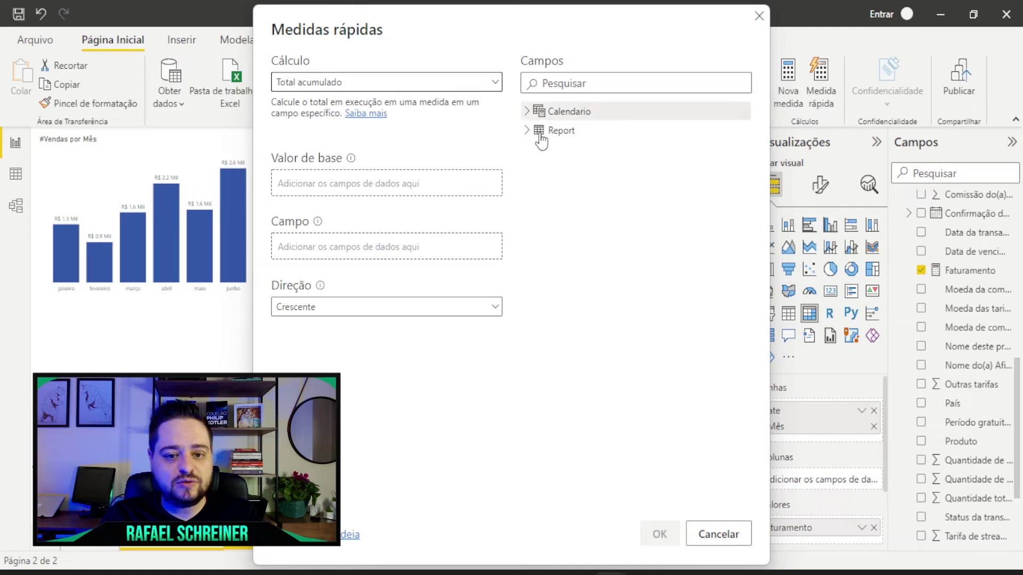
{"action": "mouse_move", "coordinate": [350, 162]}
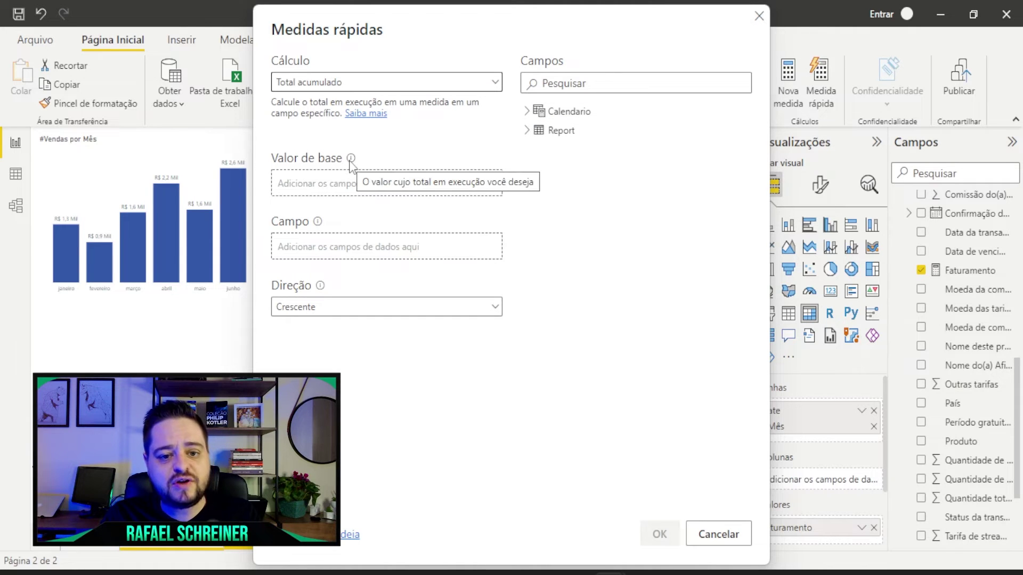
{"action": "left_click", "coordinate": [525, 133]}
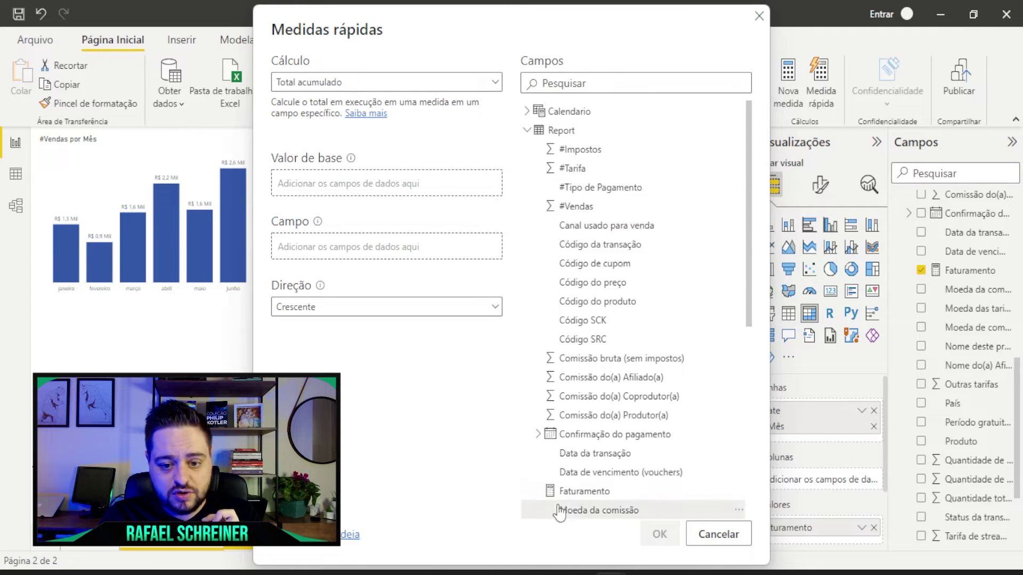
{"action": "left_click_drag", "start_coordinate": [560, 491], "coordinate": [365, 182]}
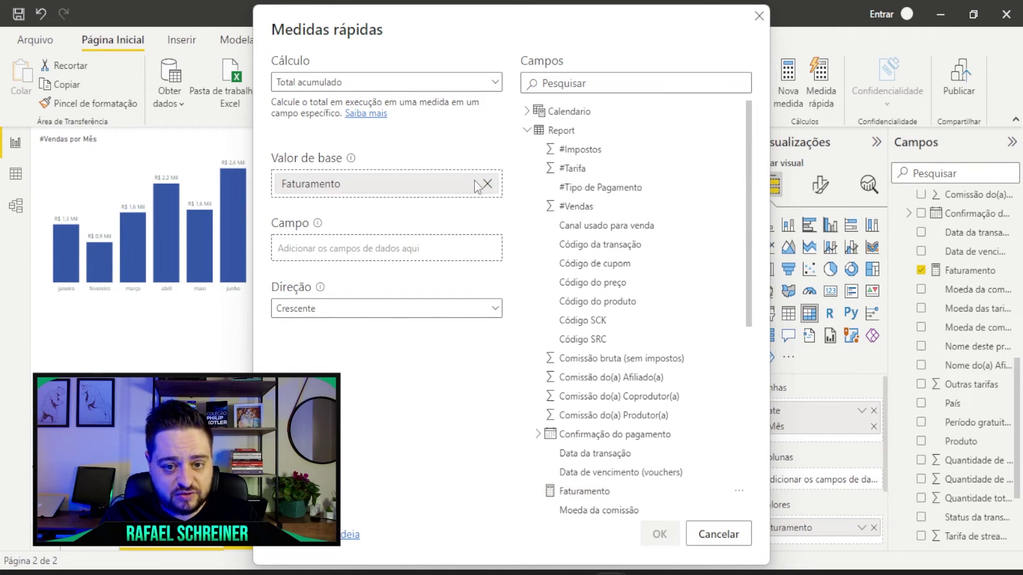
Set the quick measure's field to Mês from the Calendario date hierarchy and create the measure.
{"action": "left_click", "coordinate": [526, 130]}
{"action": "left_click", "coordinate": [527, 111]}
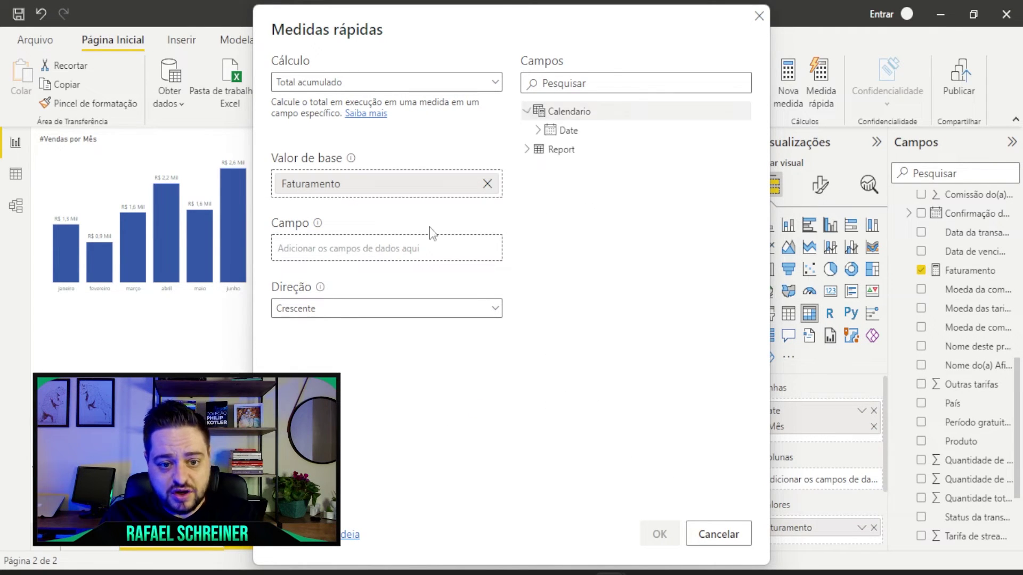
{"action": "left_click", "coordinate": [538, 130]}
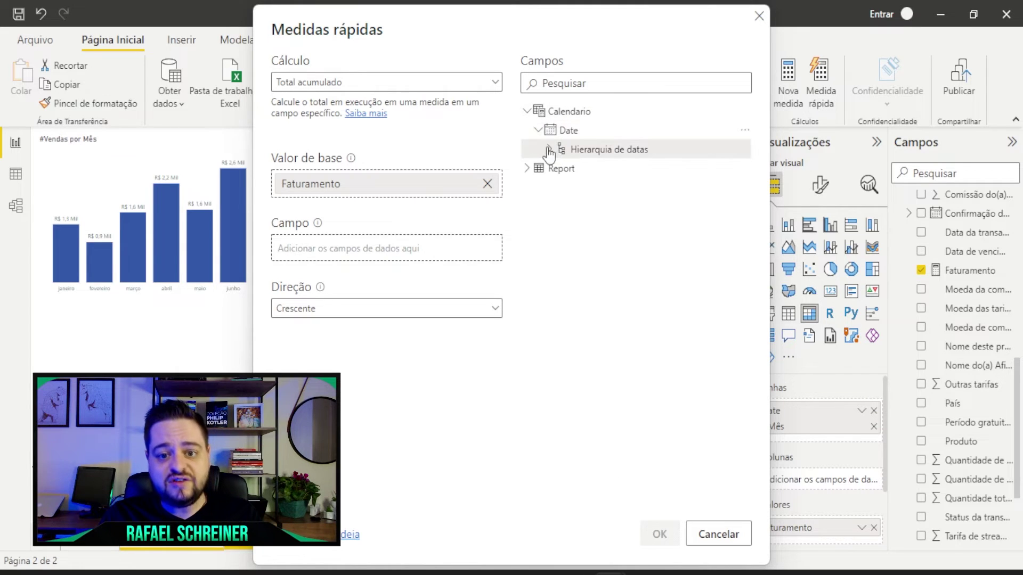
{"action": "left_click", "coordinate": [549, 149]}
{"action": "left_click_drag", "start_coordinate": [601, 206], "coordinate": [388, 257]}
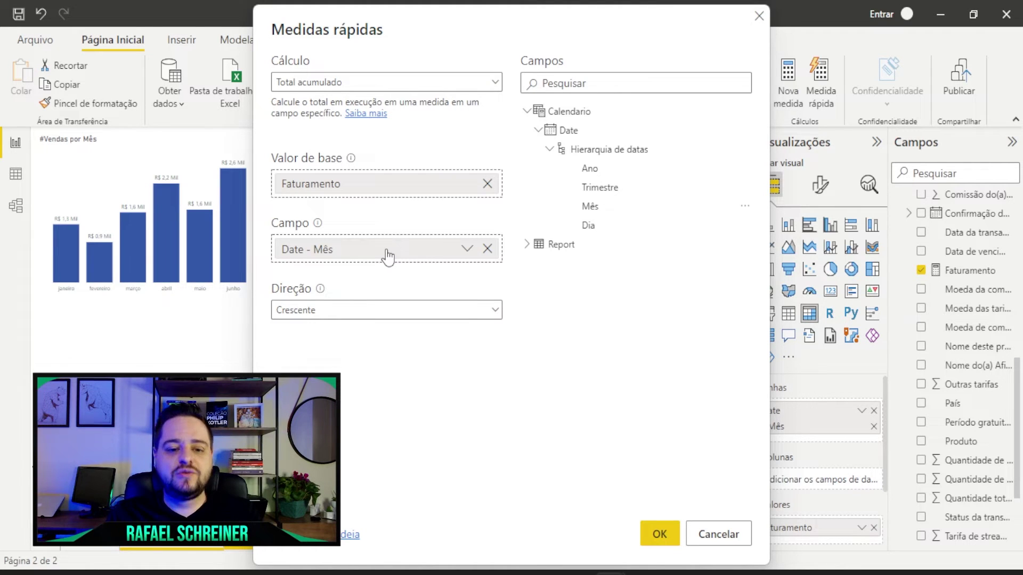
{"action": "left_click", "coordinate": [659, 534]}
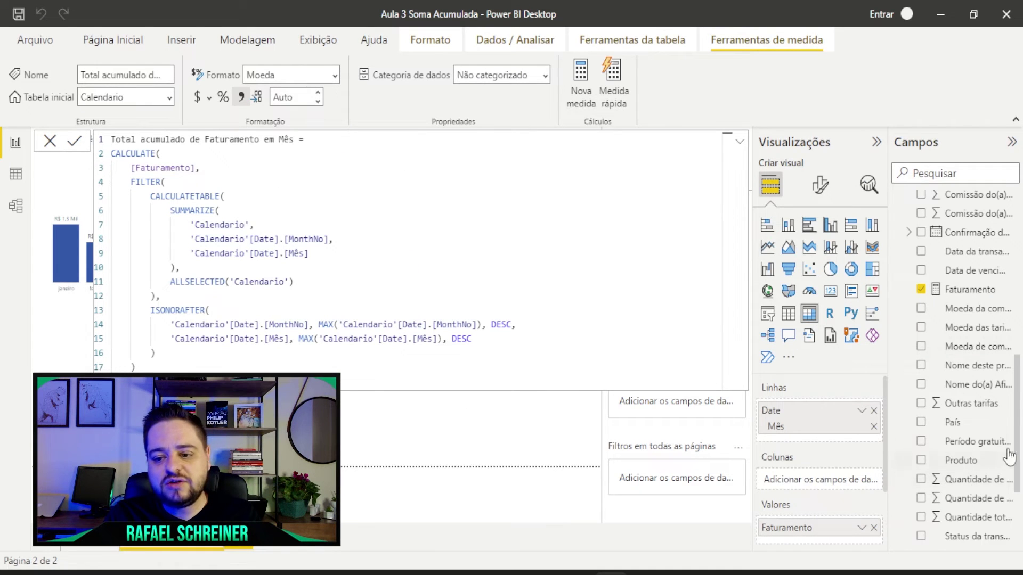
Add the new Total acumulado quick measure from the Calendario table as a value in the month matrix.
{"action": "left_click_drag", "start_coordinate": [1018, 444], "coordinate": [1019, 511]}
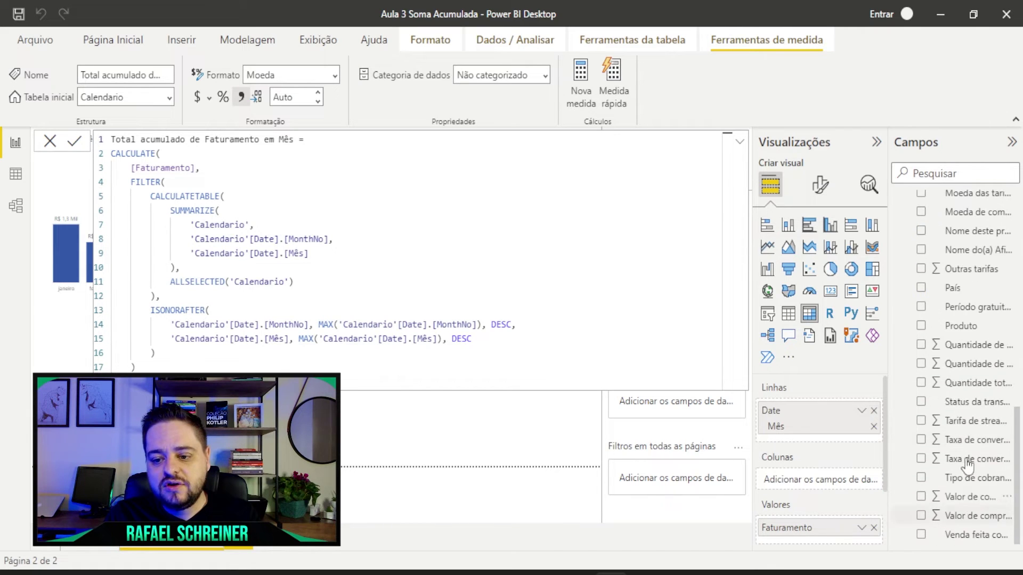
{"action": "scroll", "coordinate": [974, 448], "scroll_direction": "up", "scroll_amount": 10}
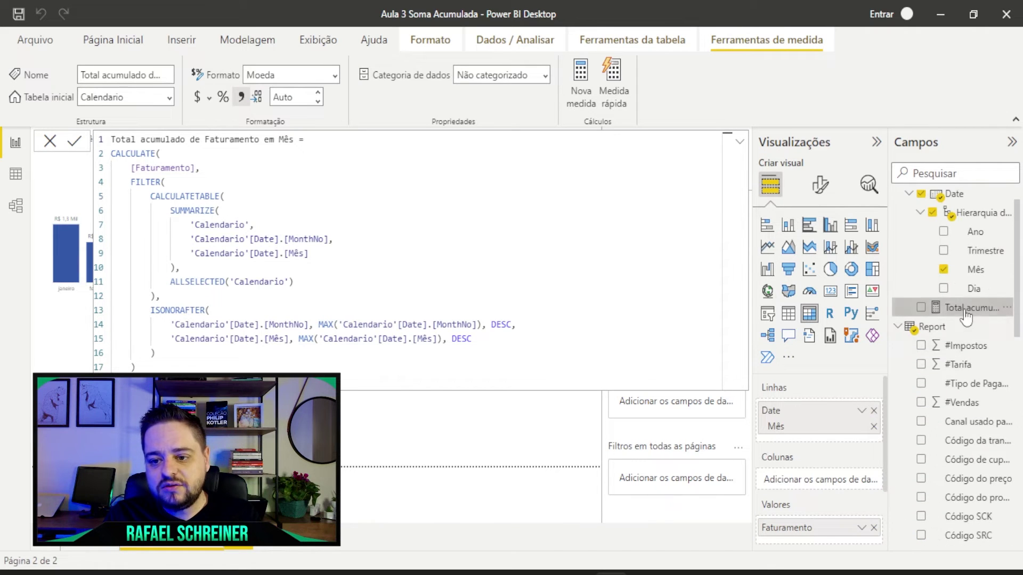
{"action": "left_click", "coordinate": [488, 434]}
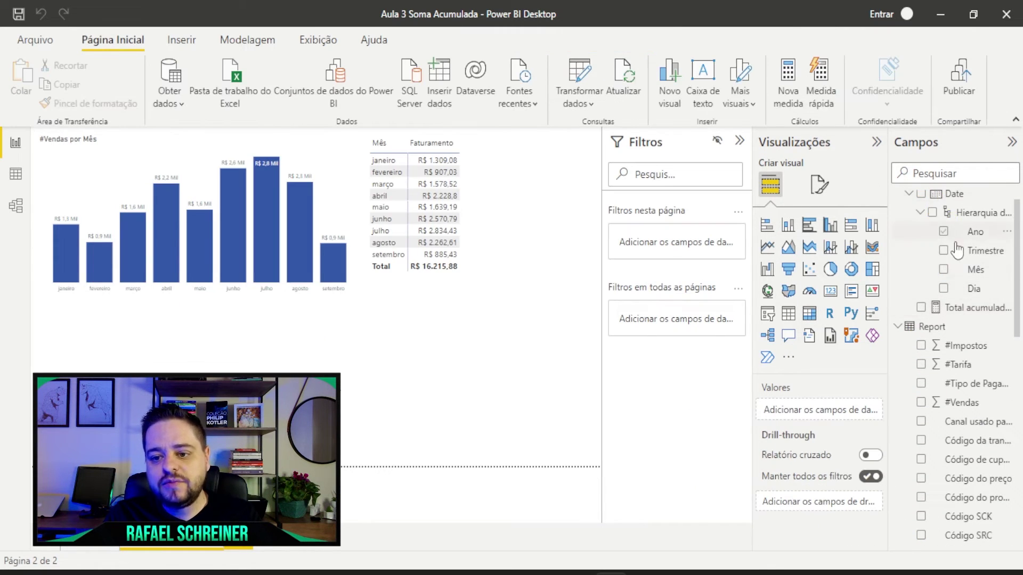
{"action": "scroll", "coordinate": [953, 256], "scroll_direction": "up", "scroll_amount": 1}
{"action": "left_click", "coordinate": [541, 221]}
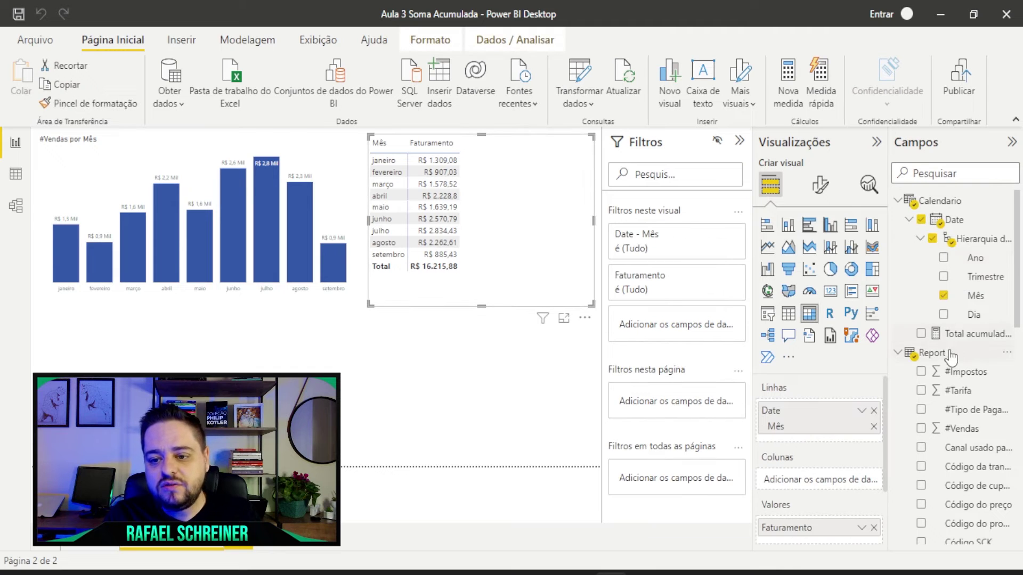
{"action": "left_click", "coordinate": [921, 334]}
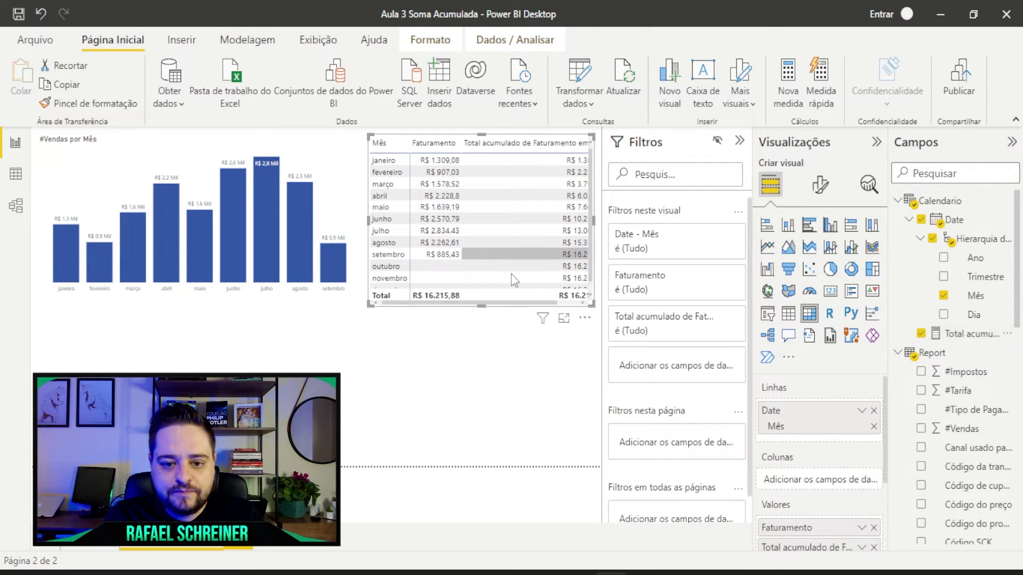
Extend the matrix downward to fit all months and narrow the Total acumulado column so its header wraps onto three lines.
{"action": "left_click", "coordinate": [597, 314]}
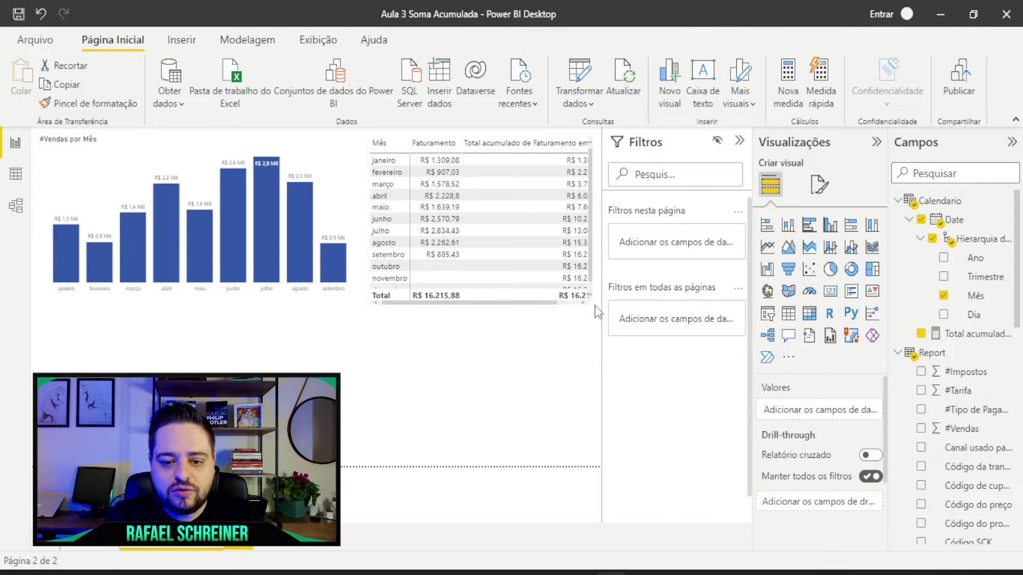
{"action": "left_click", "coordinate": [592, 303]}
{"action": "left_click_drag", "start_coordinate": [590, 302], "coordinate": [588, 365]}
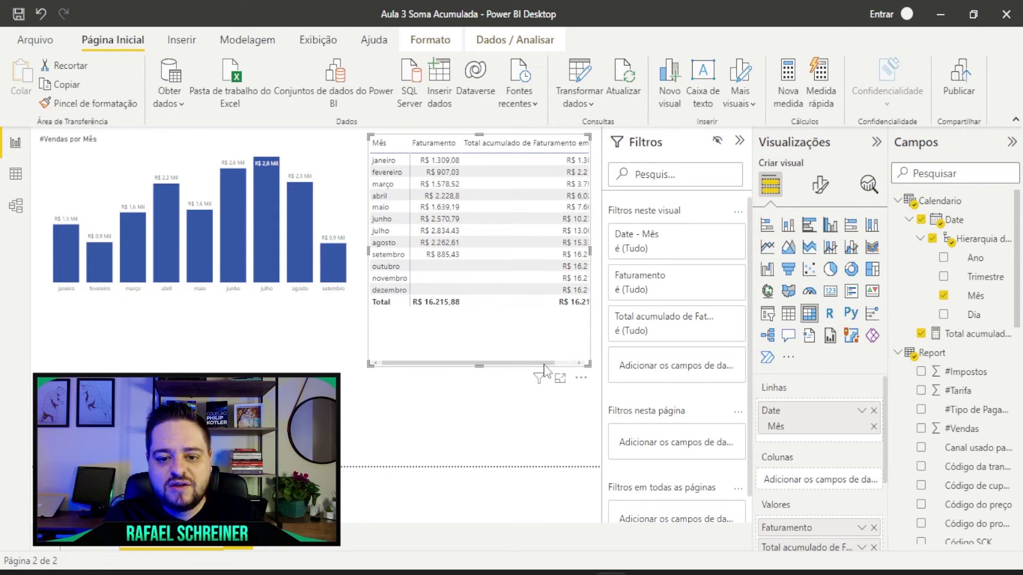
{"action": "scroll", "coordinate": [567, 312], "scroll_direction": "right", "scroll_amount": 3}
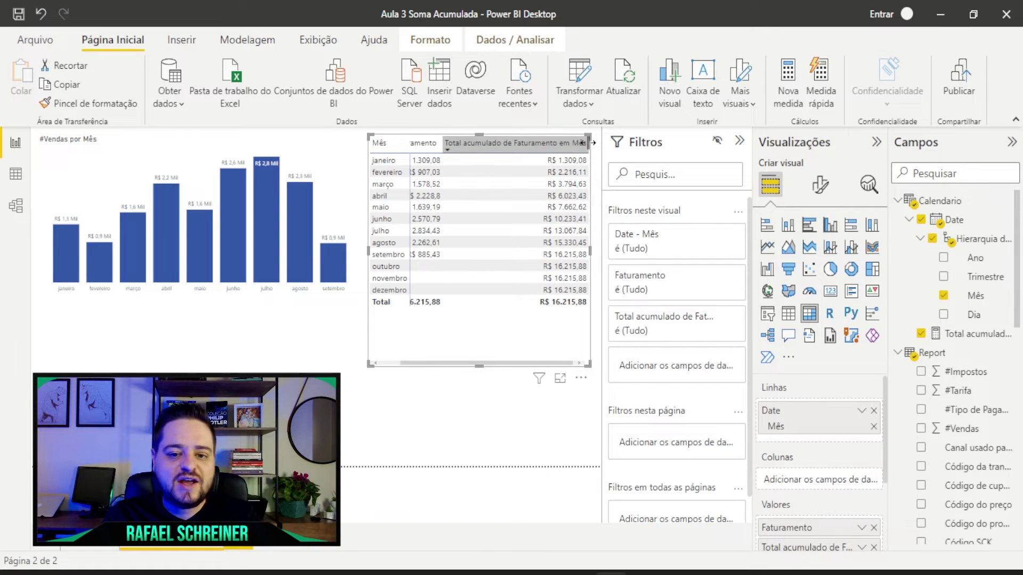
{"action": "left_click_drag", "start_coordinate": [587, 142], "coordinate": [550, 147]}
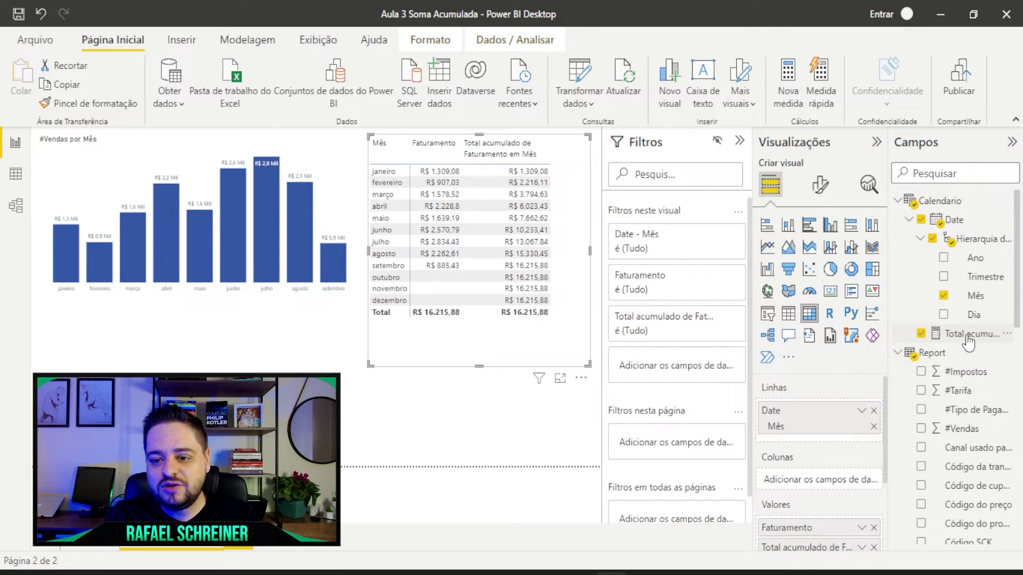
{"action": "left_click", "coordinate": [534, 400]}
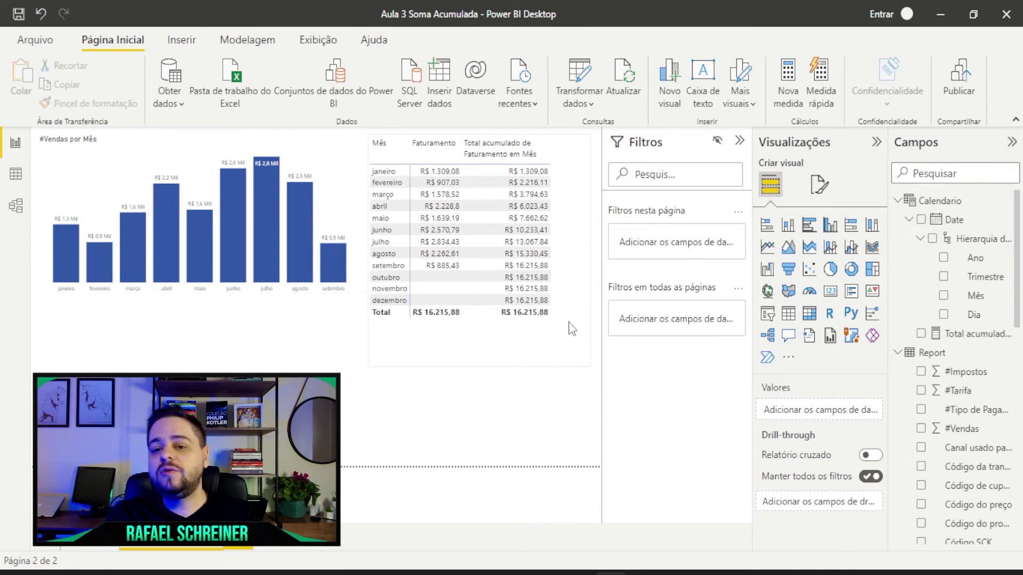
{"action": "left_click_drag", "start_coordinate": [549, 148], "coordinate": [527, 149]}
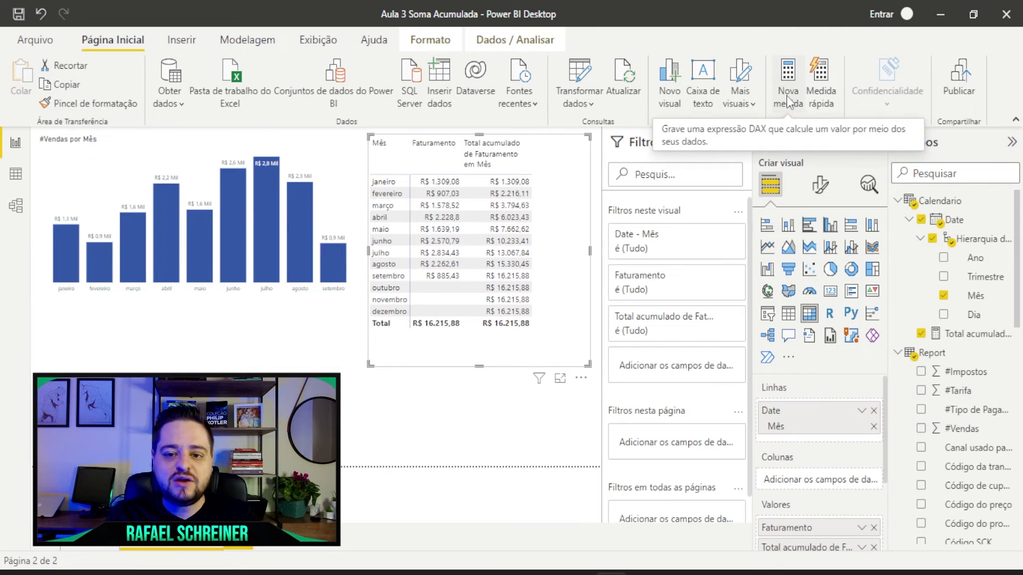
Examine the DAX formula of the Total acumulado quick measure, then close it.
{"action": "left_click", "coordinate": [967, 337]}
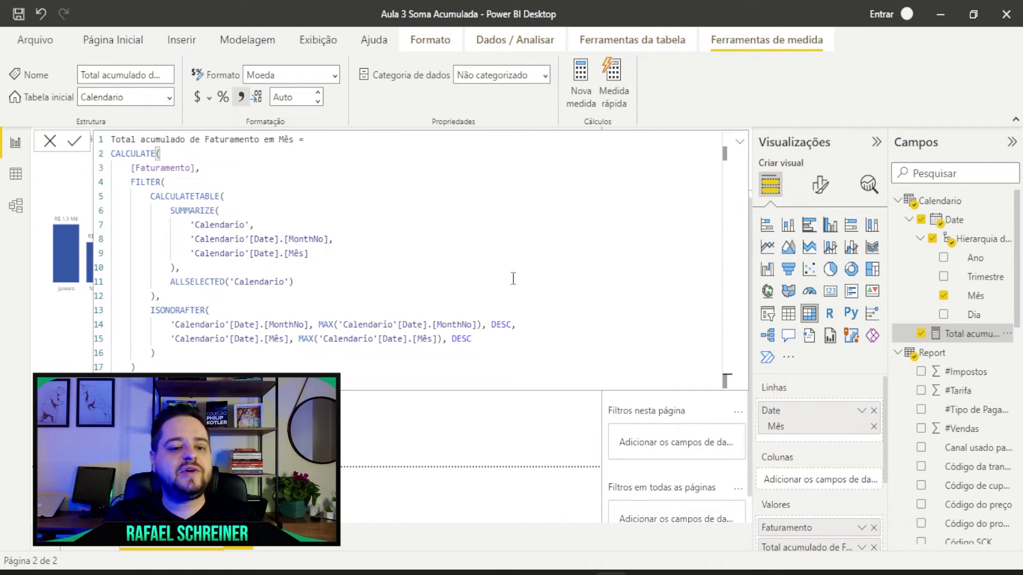
{"action": "left_click", "coordinate": [505, 448]}
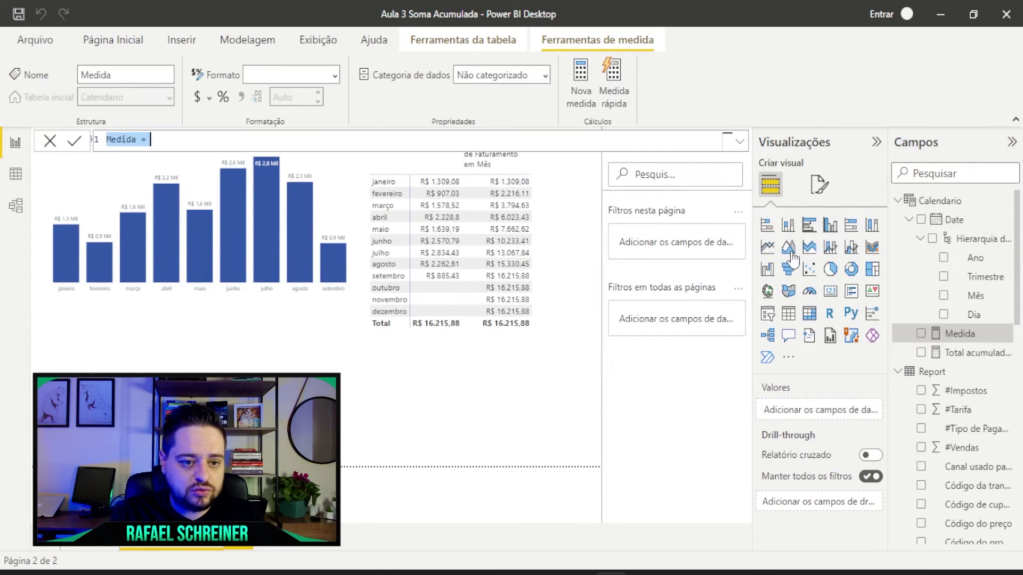
Create a new measure named Faturamento Acumulada and begin its formula with CALCULATE over [Faturamento].
{"action": "type", "text": "Faturamn"}
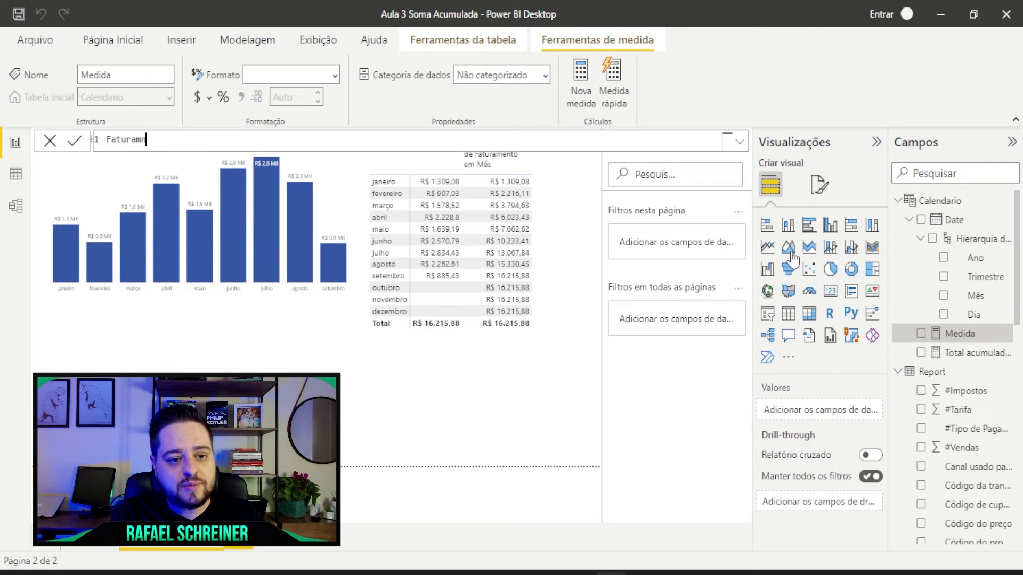
{"action": "key", "text": "BackSpace"}
{"action": "key", "text": "BackSpace"}
{"action": "type", "text": "mento Acumulada"}
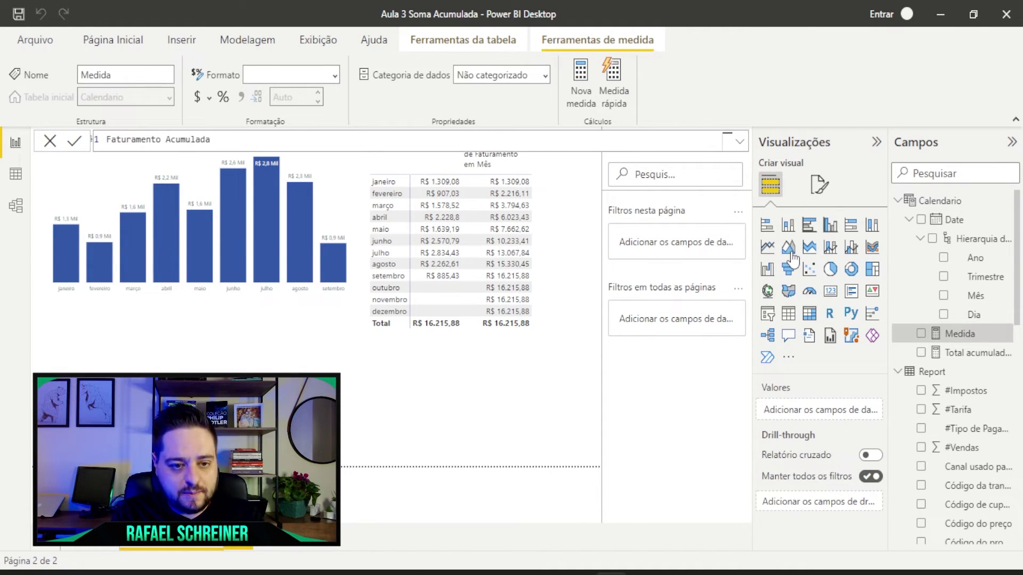
{"action": "type", "text": "=calc"}
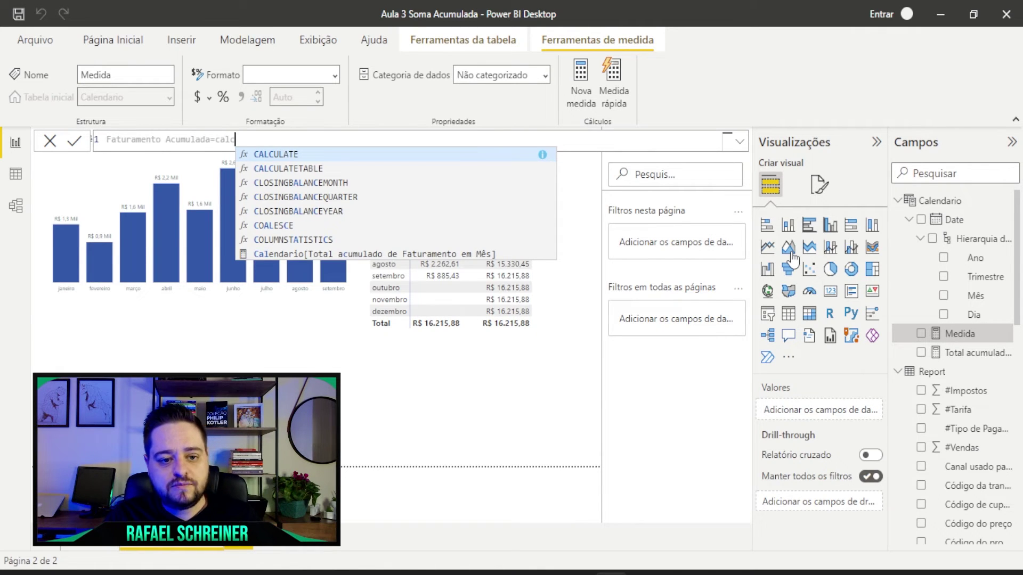
{"action": "key", "text": "Tab"}
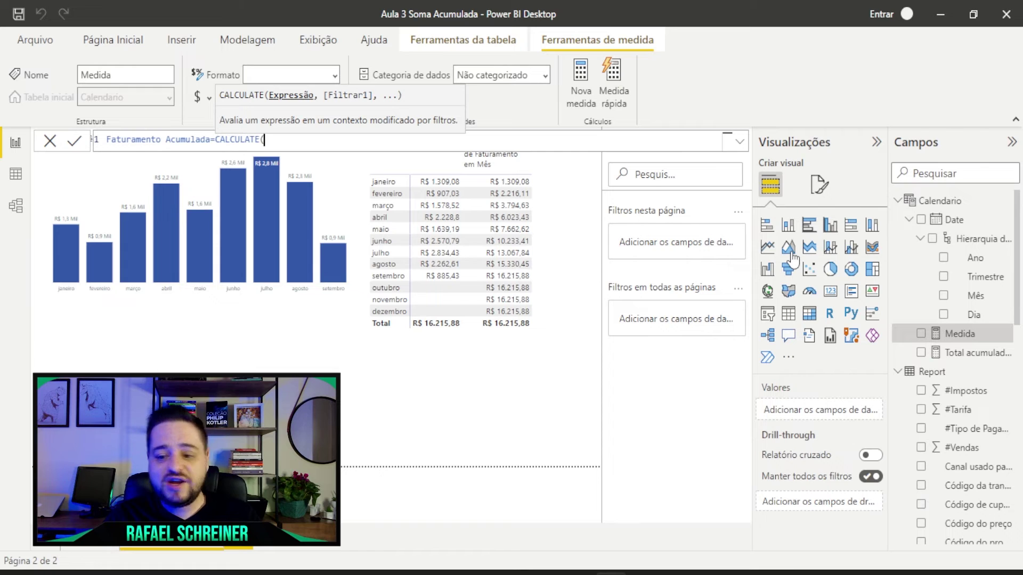
{"action": "type", "text": "Fatura"}
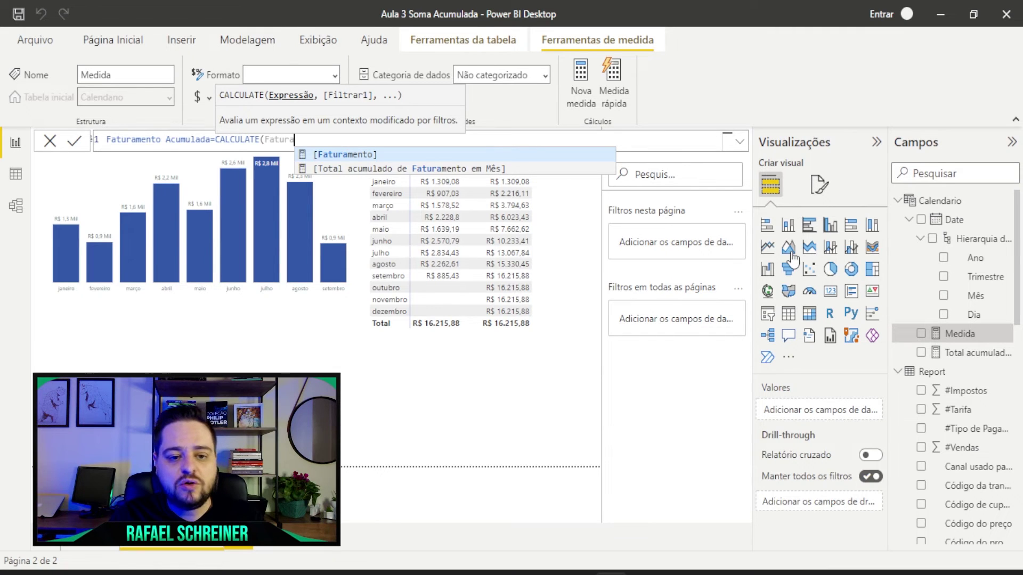
{"action": "key", "text": "Tab"}
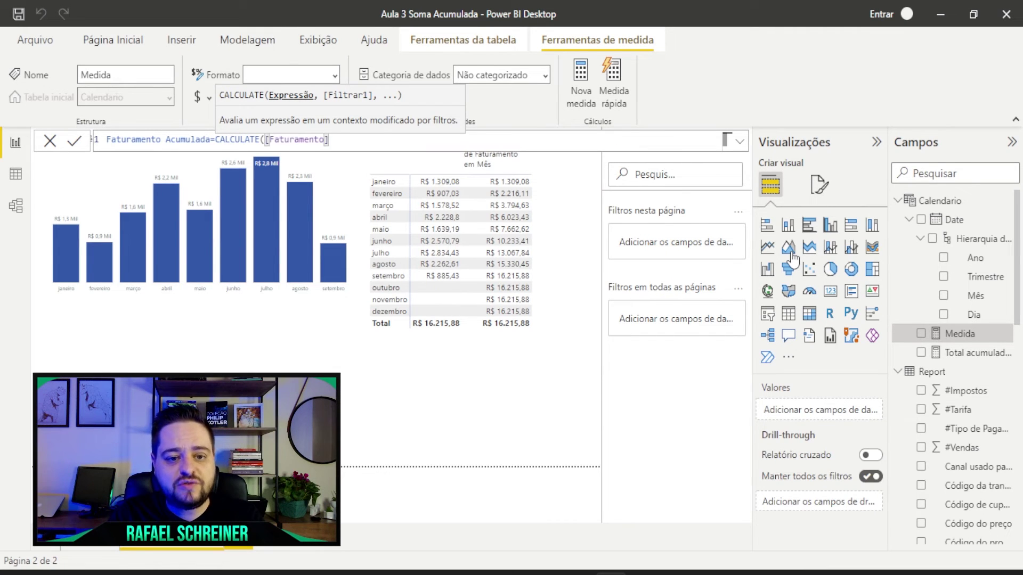
{"action": "type", "text": ","}
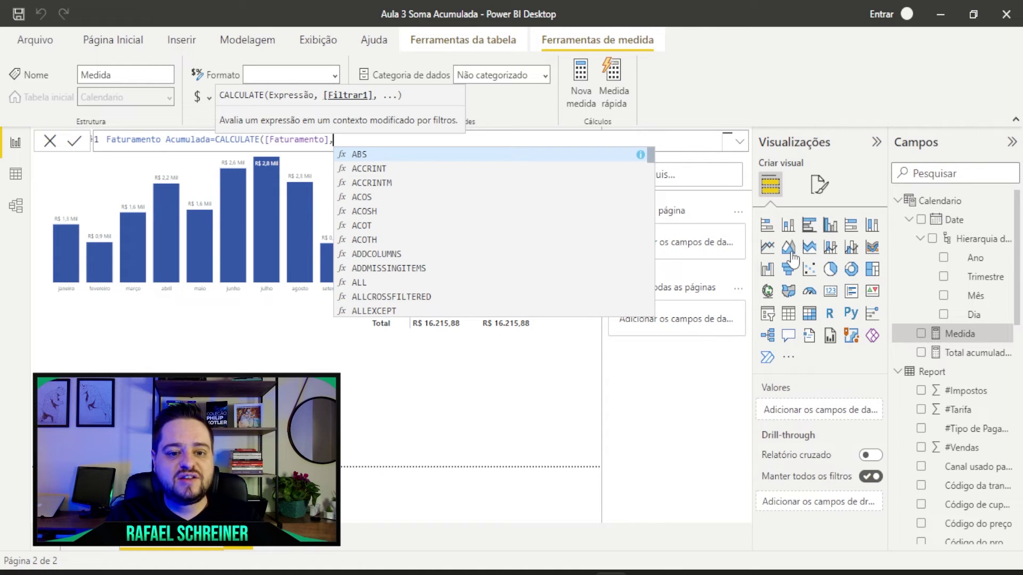
Add a FILTER over ALL(Calendario) as the filter argument of the Faturamento Acumulada formula.
{"action": "type", "text": "FILTER("}
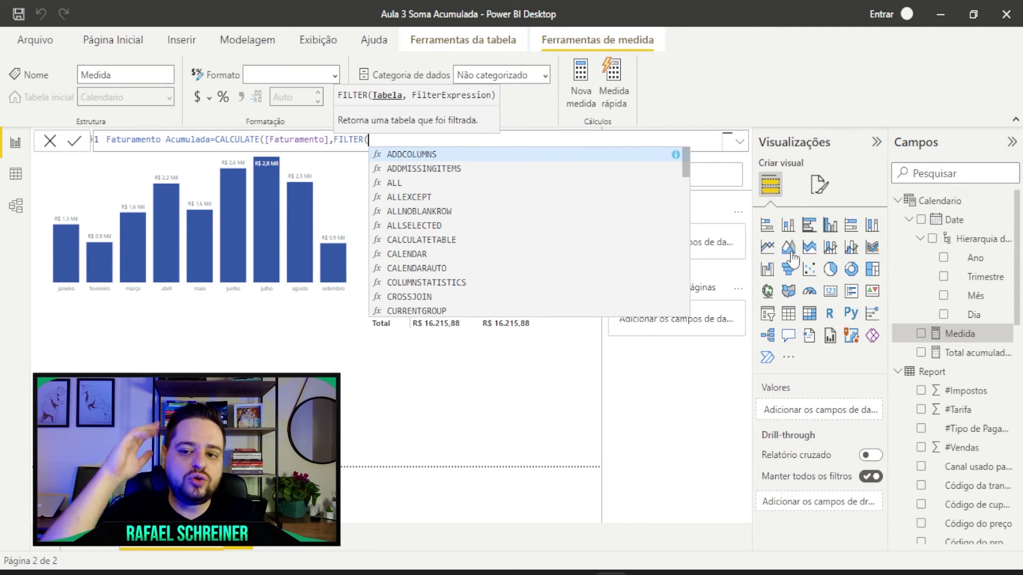
{"action": "type", "text": "ALL("}
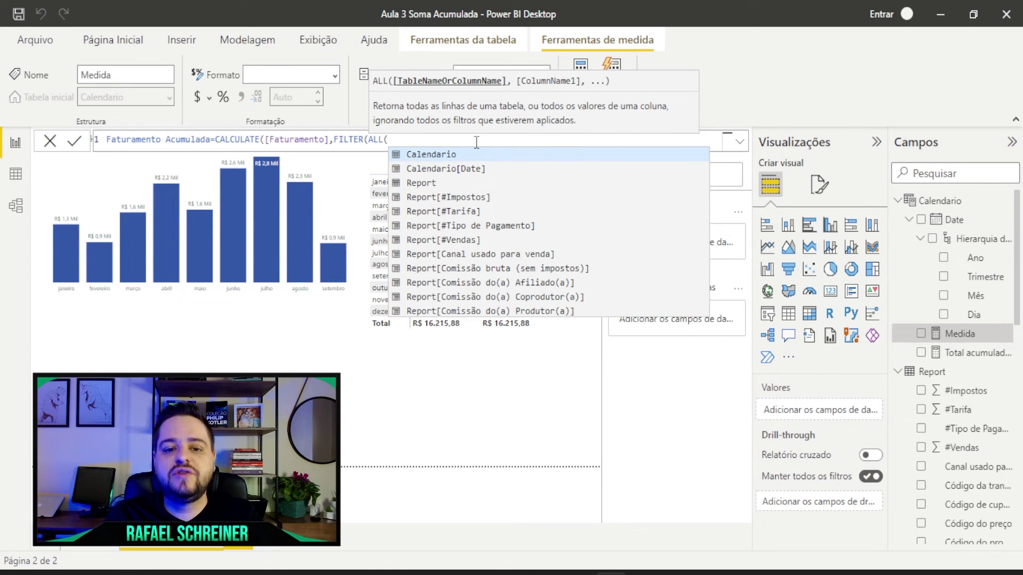
{"action": "left_click", "coordinate": [449, 156]}
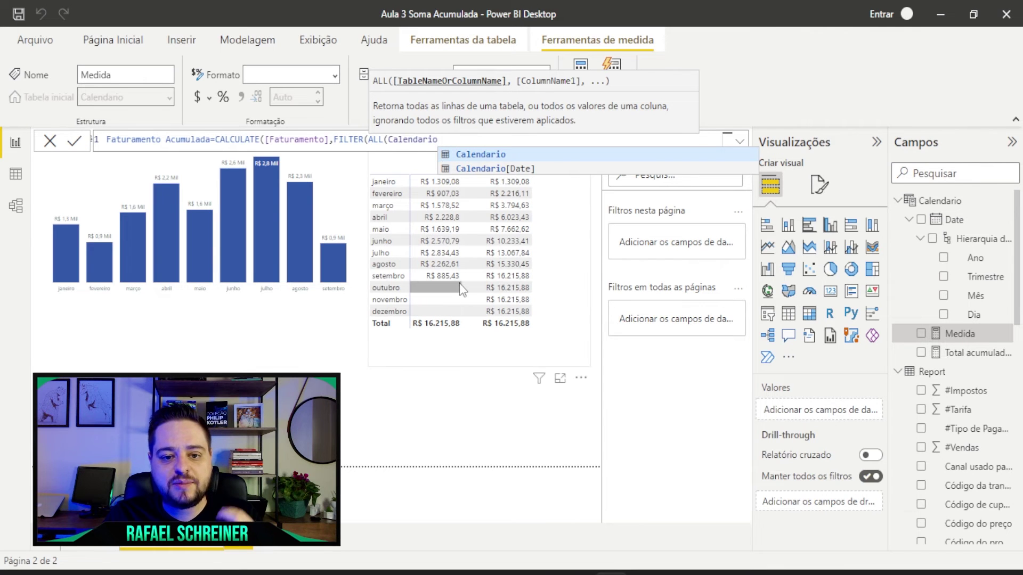
{"action": "type", "text": "),"}
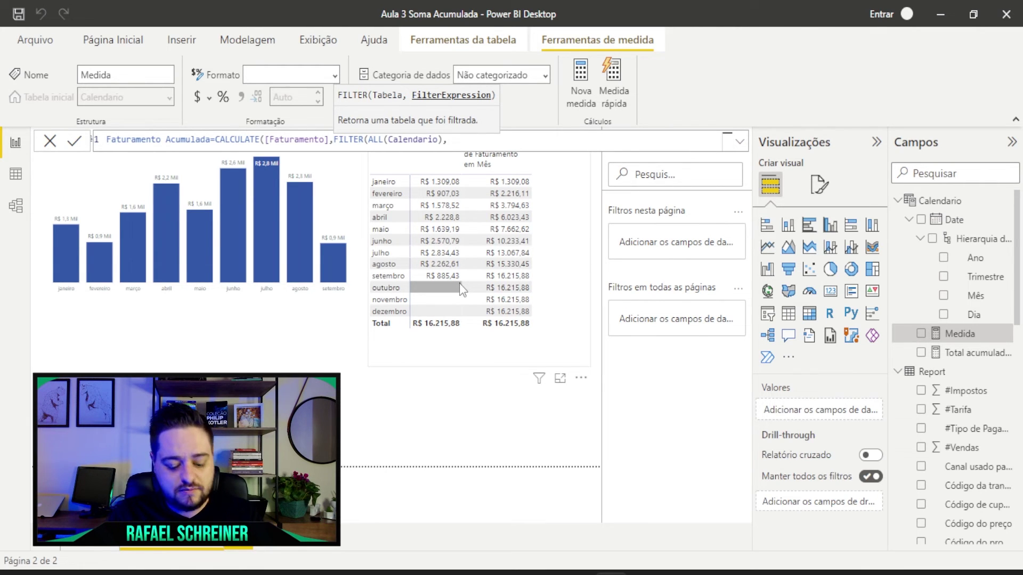
Complete the filter with the condition Calendario[Date]<=MAX(Calendario[Date]), close the parentheses and commit the measure.
{"action": "type", "text": "calea"}
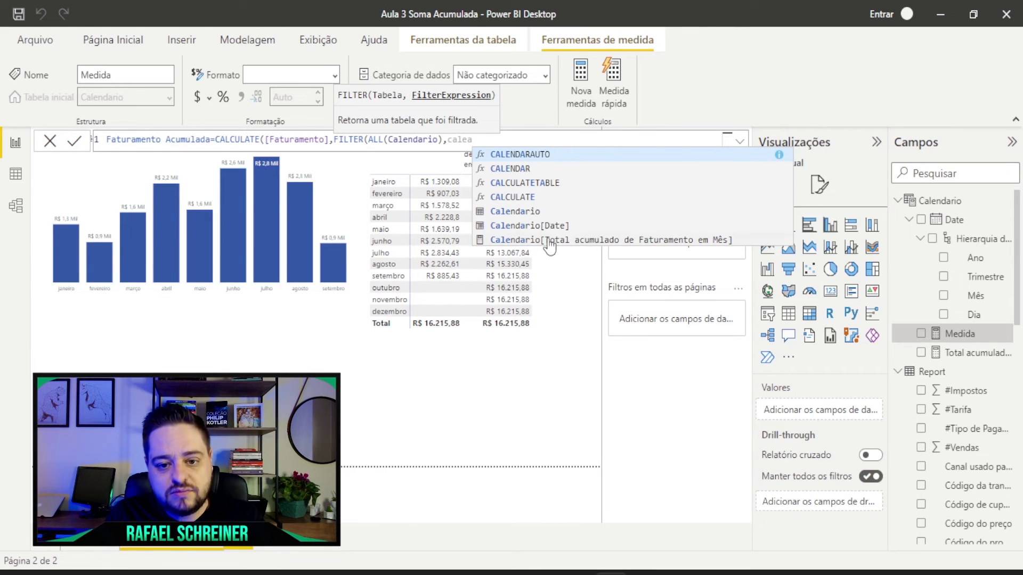
{"action": "left_click", "coordinate": [554, 226]}
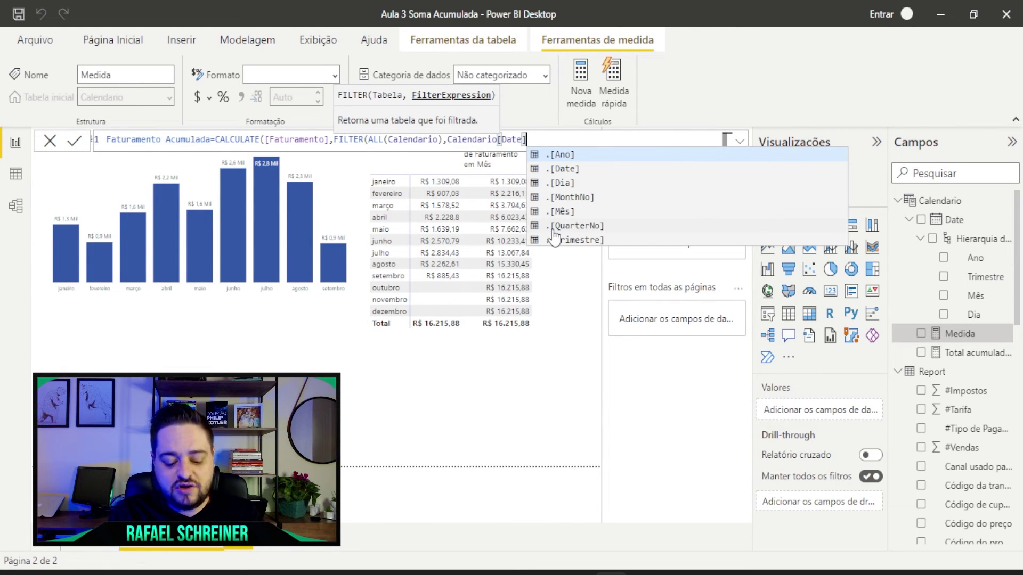
{"action": "type", "text": "<=MAX(cal"}
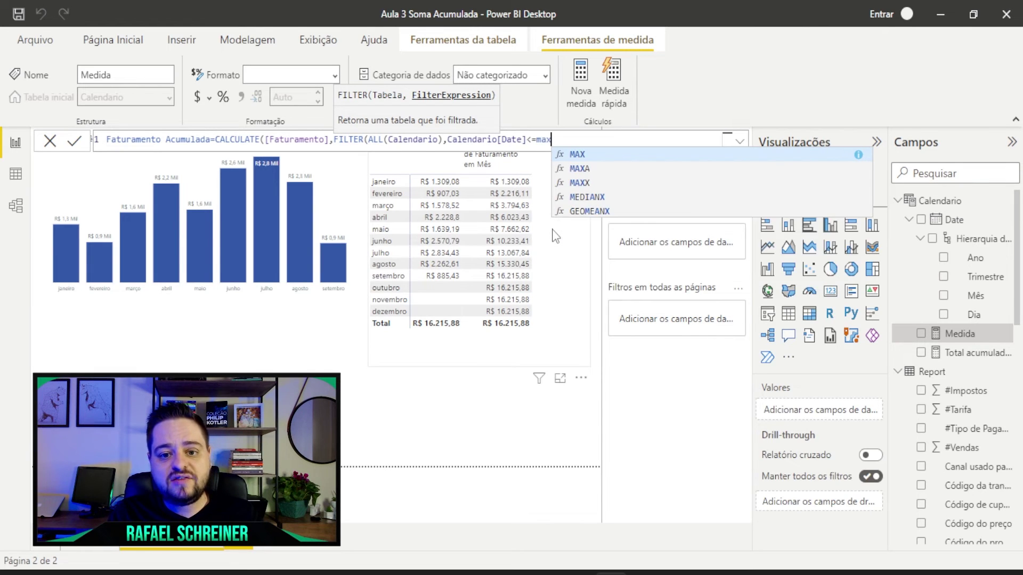
{"action": "type", "text": "end"}
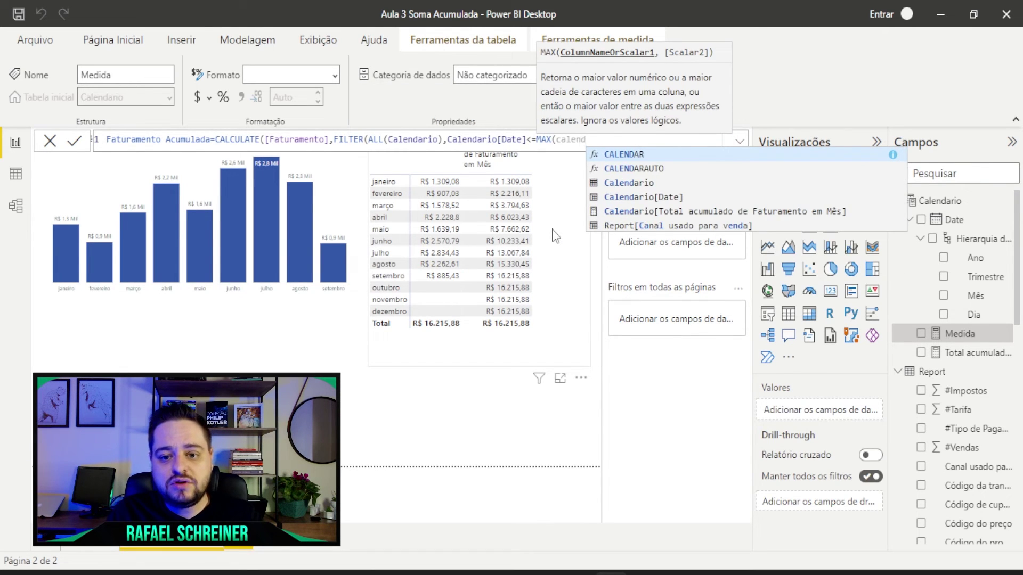
{"action": "key", "text": "Down"}
{"action": "key", "text": "Down"}
{"action": "key", "text": "Down"}
{"action": "key", "text": "Tab"}
{"action": "type", "text": ")"}
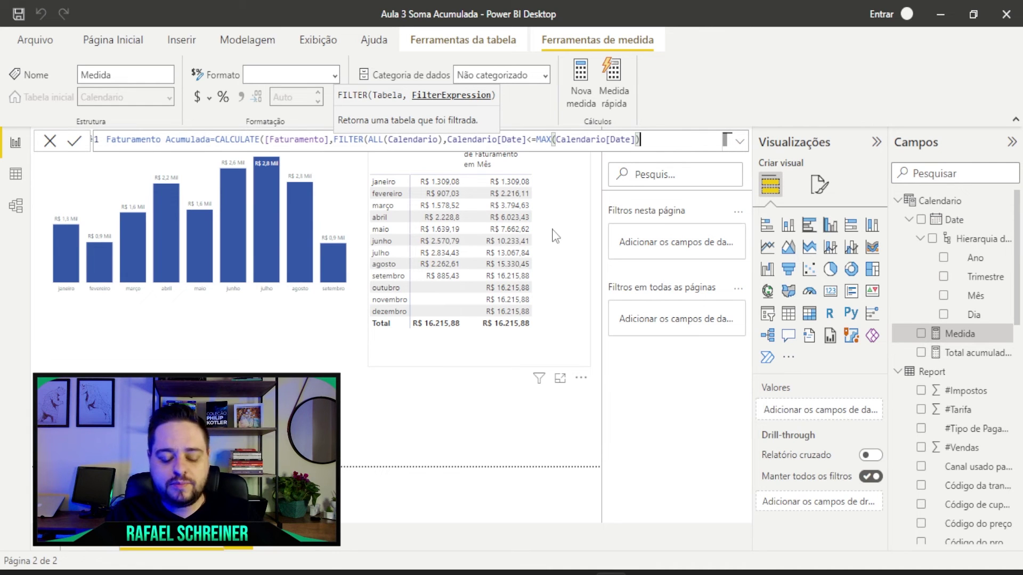
{"action": "type", "text": ")"}
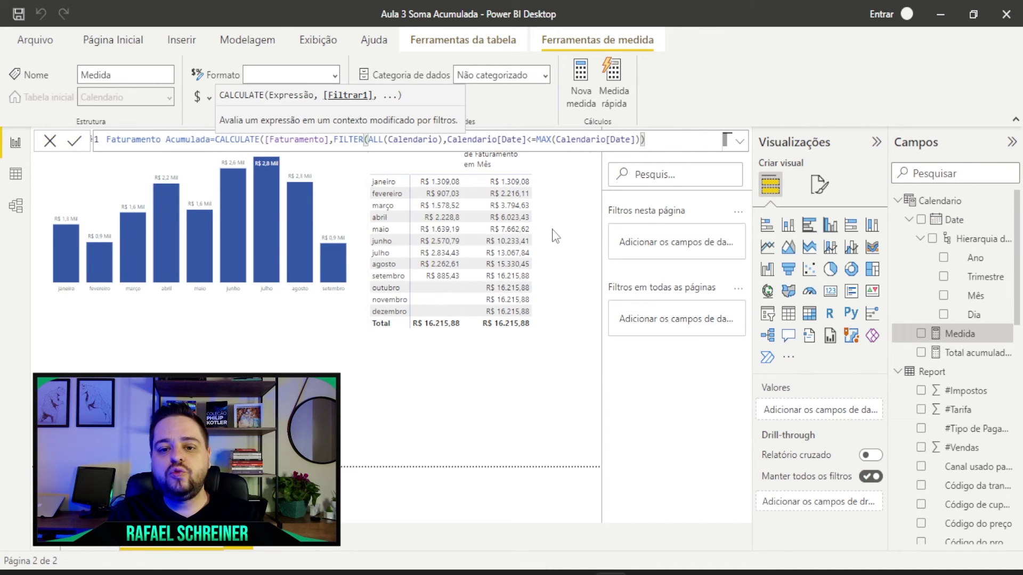
{"action": "key", "text": "Return"}
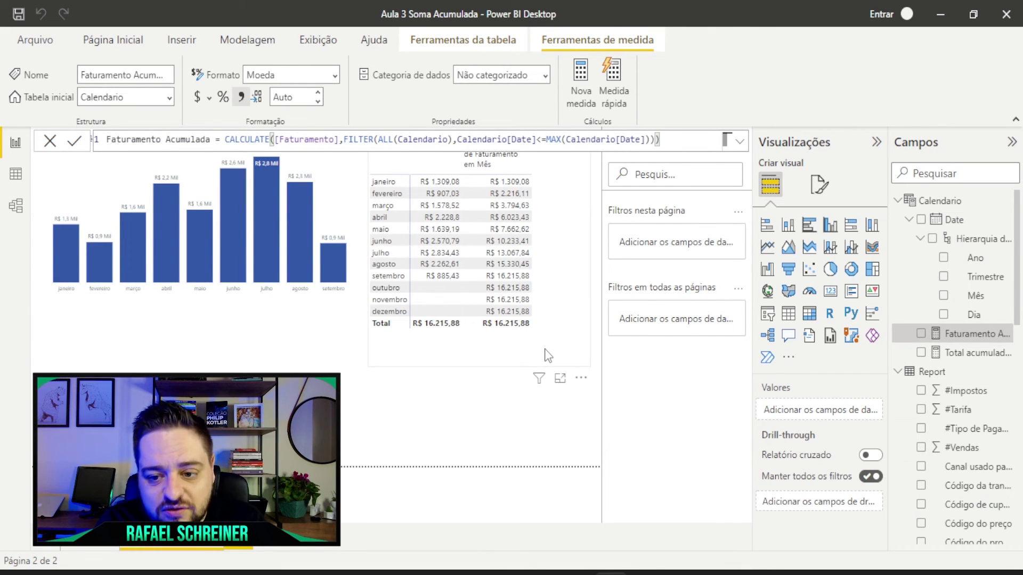
Add the Faturamento Acumulada measure to the month matrix and widen the matrix slightly toward the column chart.
{"action": "left_click", "coordinate": [920, 334]}
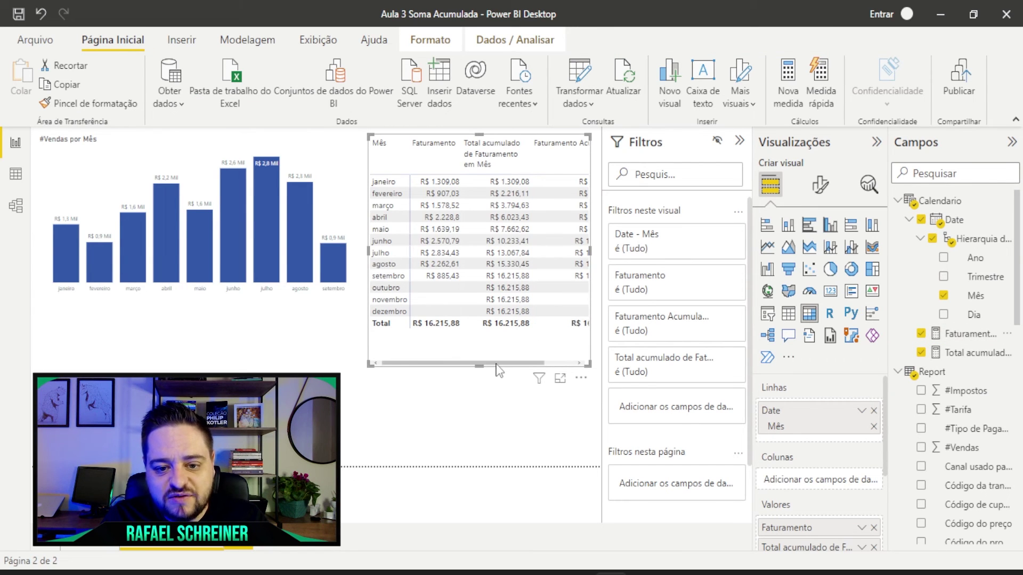
{"action": "left_click_drag", "start_coordinate": [527, 363], "coordinate": [562, 363]}
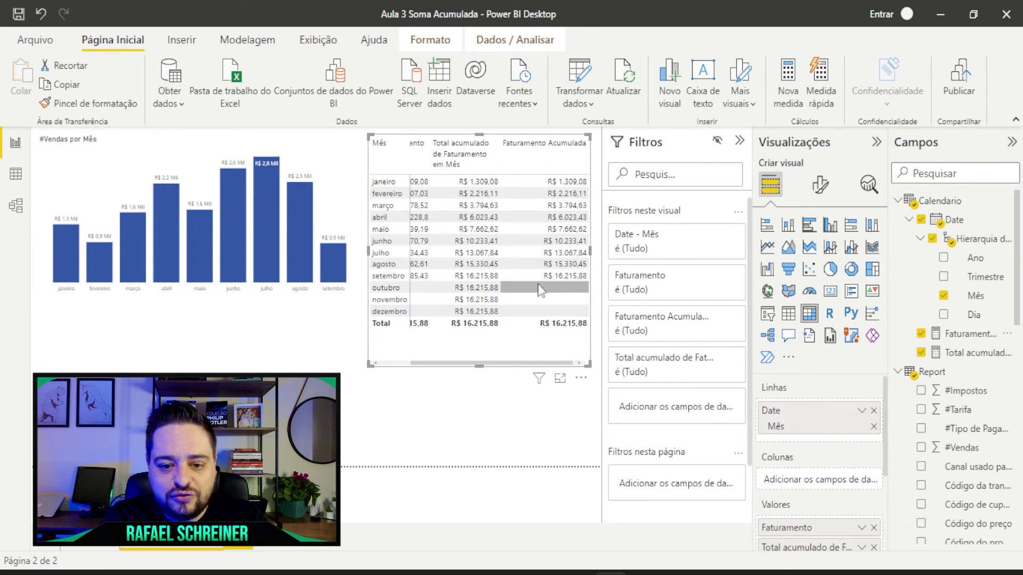
{"action": "left_click_drag", "start_coordinate": [367, 252], "coordinate": [356, 253]}
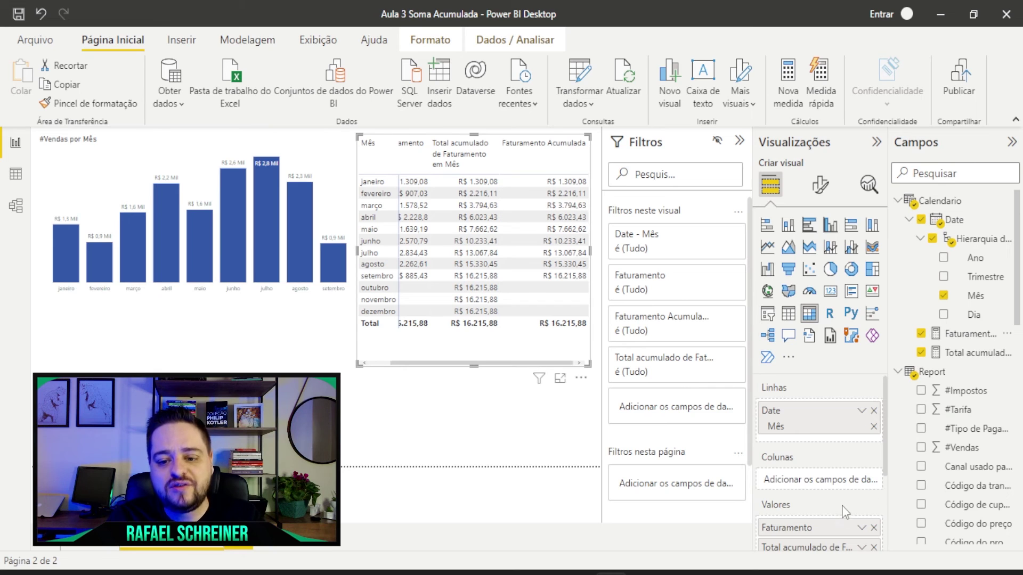
Remove the Total acumulado quick measure from the matrix values.
{"action": "scroll", "coordinate": [842, 506], "scroll_direction": "down", "scroll_amount": 1}
{"action": "left_click", "coordinate": [873, 495]}
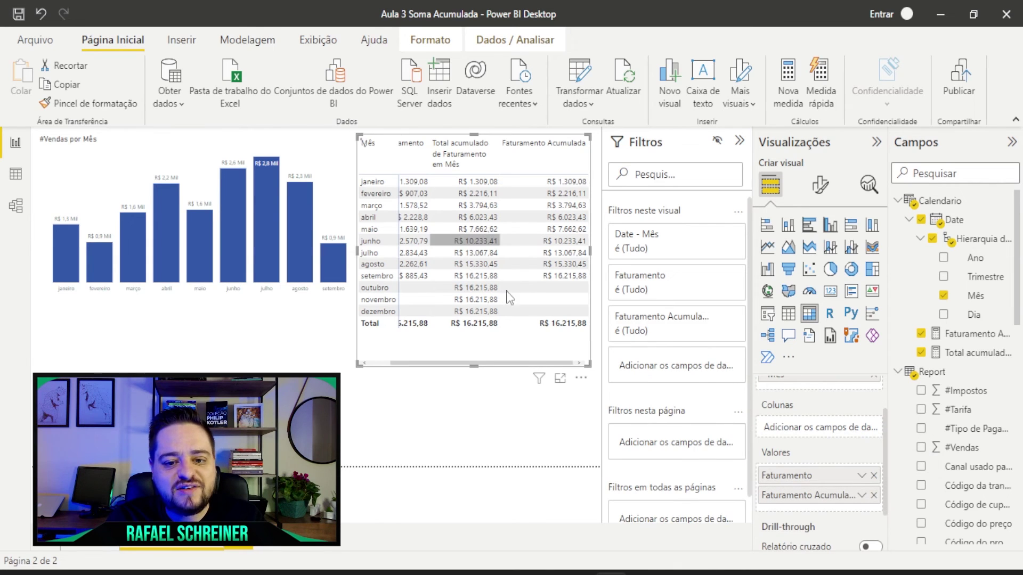
Narrow the month matrix to fit its remaining columns and widen the column chart into the freed space beside it.
{"action": "left_click_drag", "start_coordinate": [360, 257], "coordinate": [406, 256]}
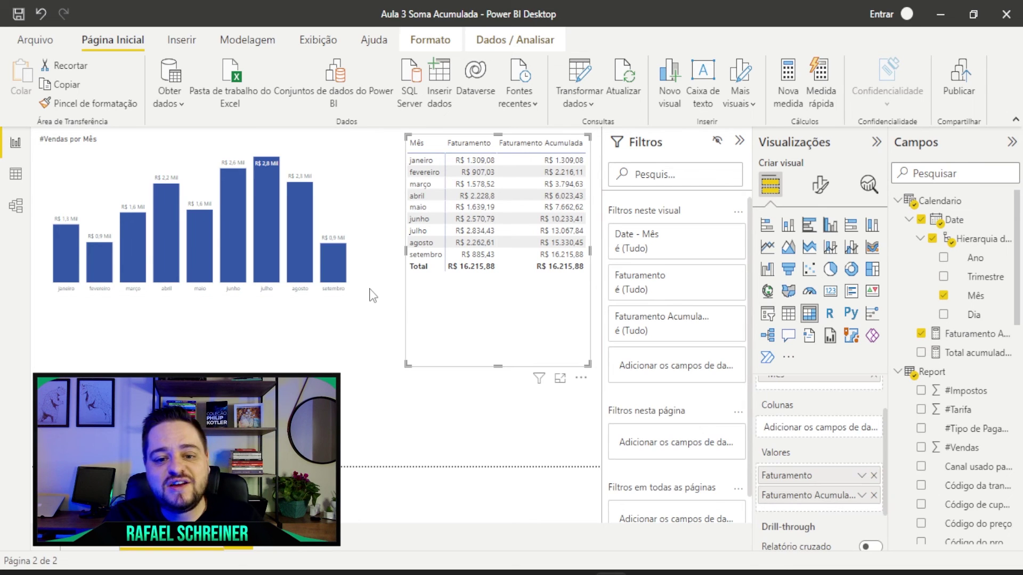
{"action": "left_click", "coordinate": [329, 309]}
{"action": "left_click", "coordinate": [344, 282]}
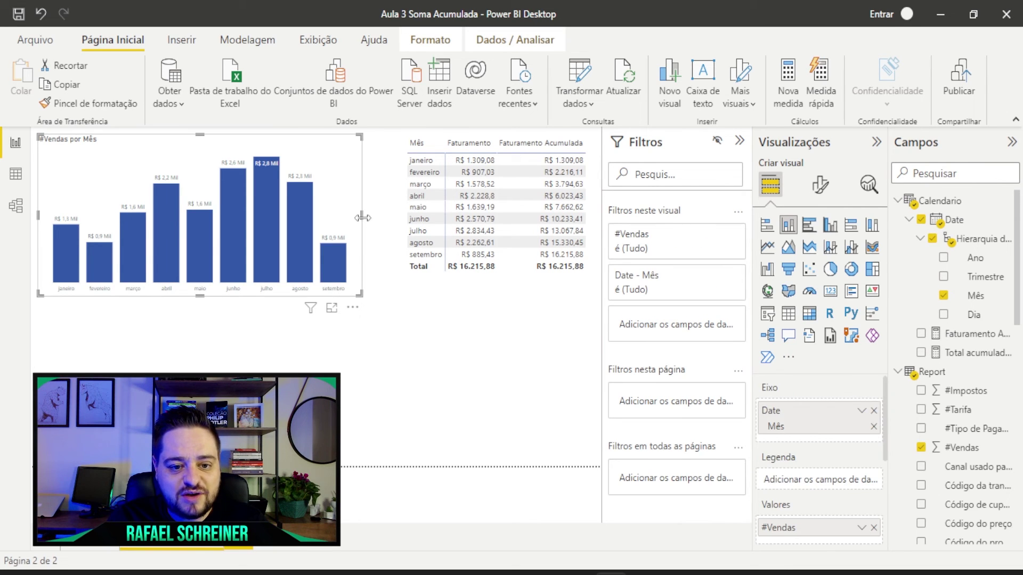
{"action": "left_click_drag", "start_coordinate": [363, 217], "coordinate": [395, 218]}
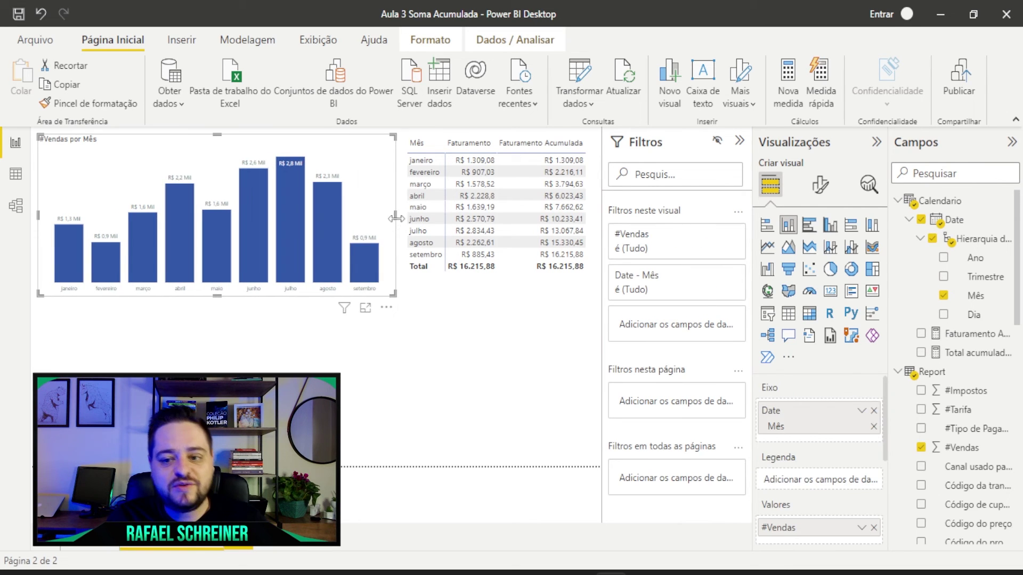
Replace #Vendas in the column chart with the Total acumulado de Faturamento em Mês quick measure and inspect the final months' columns.
{"action": "left_click", "coordinate": [921, 448]}
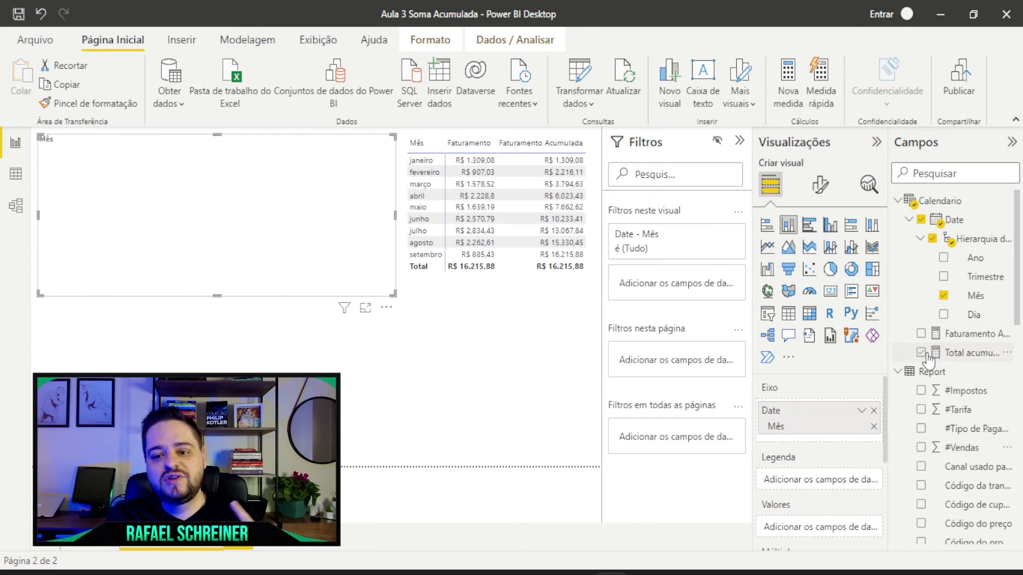
{"action": "left_click", "coordinate": [921, 353]}
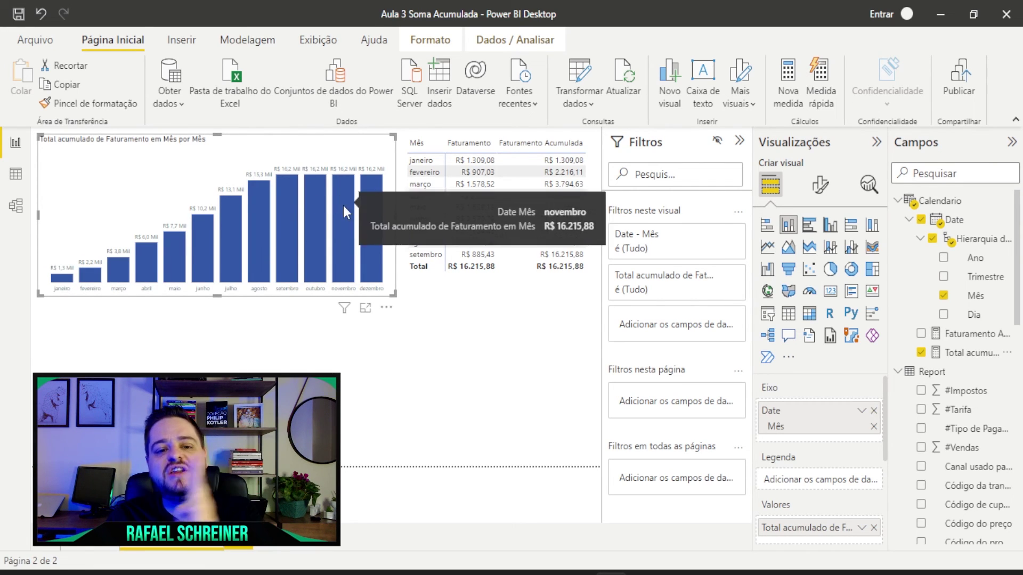
{"action": "mouse_move", "coordinate": [372, 210]}
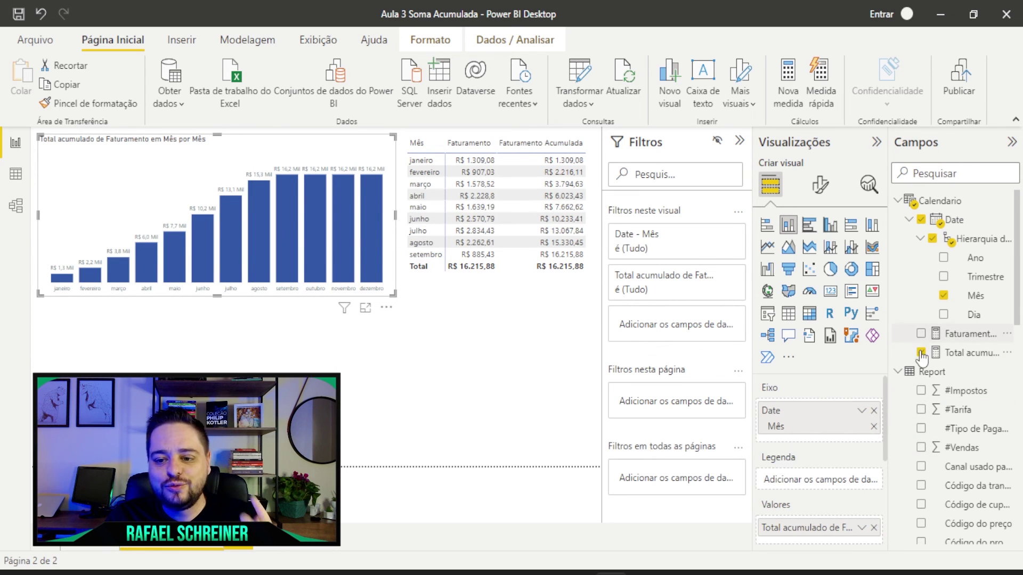
Replace the Total acumulado quick measure in the column chart with the Faturamento Acumulada measure.
{"action": "left_click", "coordinate": [927, 334]}
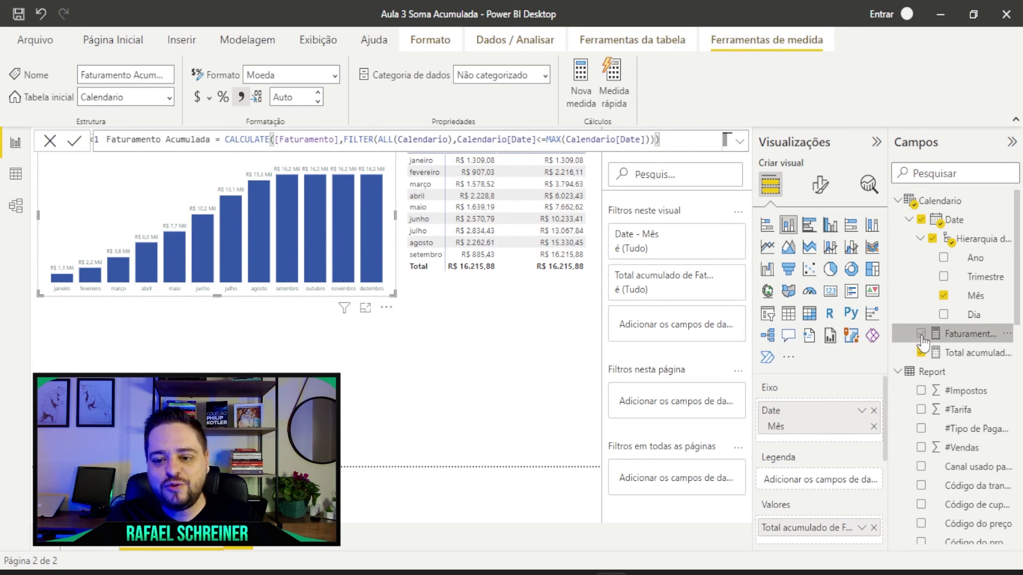
{"action": "left_click", "coordinate": [920, 334]}
{"action": "left_click", "coordinate": [921, 353]}
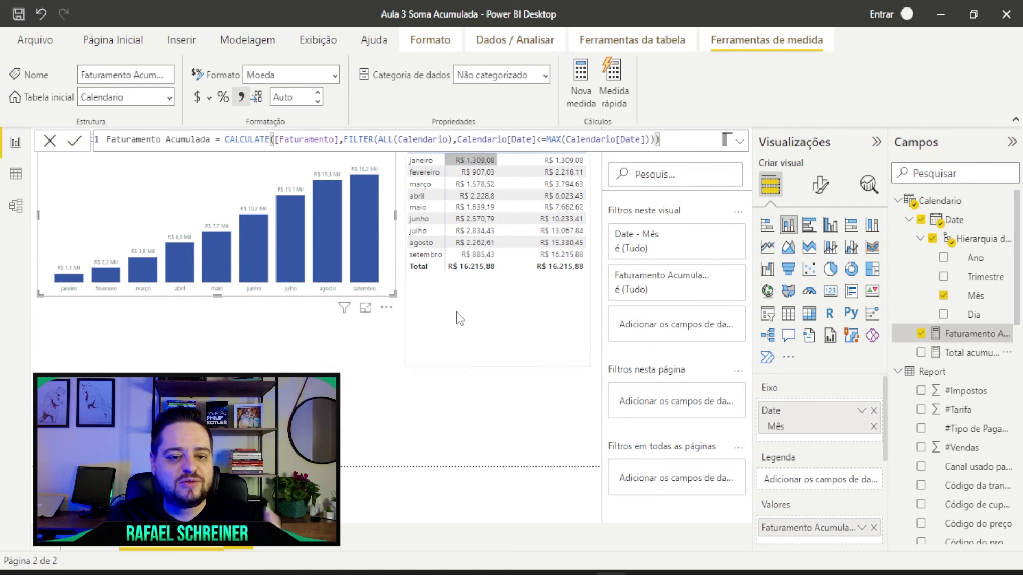
{"action": "left_click", "coordinate": [410, 343]}
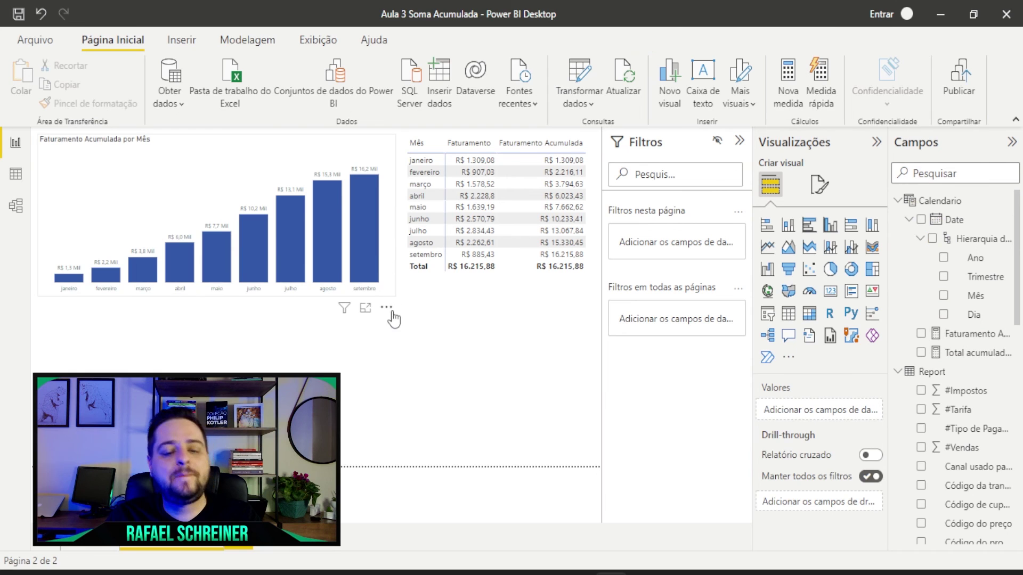
{"action": "left_click", "coordinate": [387, 253]}
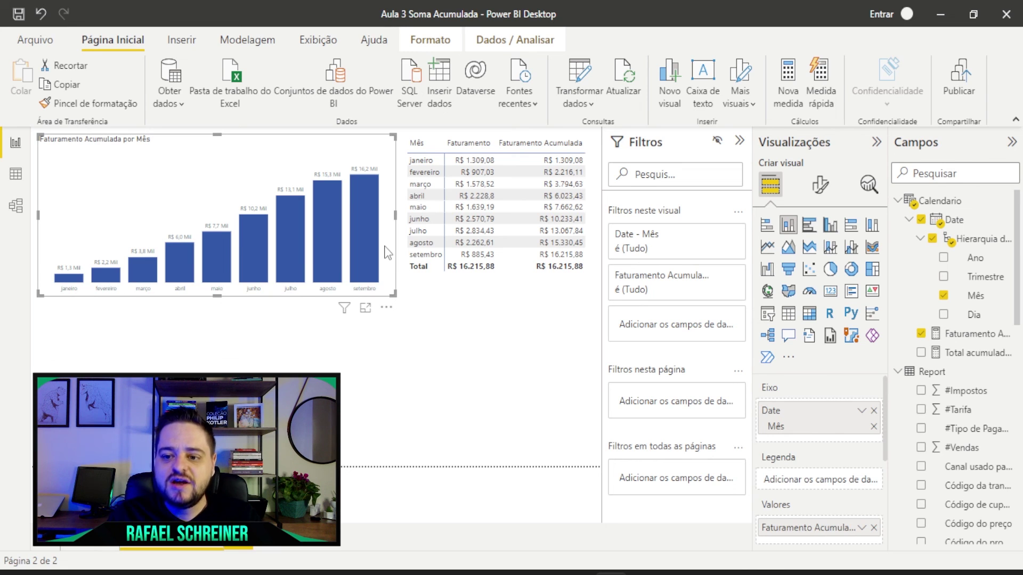
Compare the DAX formula of the Faturamento Acumulada measure with that of the Total acumulado de Faturamento em Mês quick measure.
{"action": "left_click", "coordinate": [968, 334]}
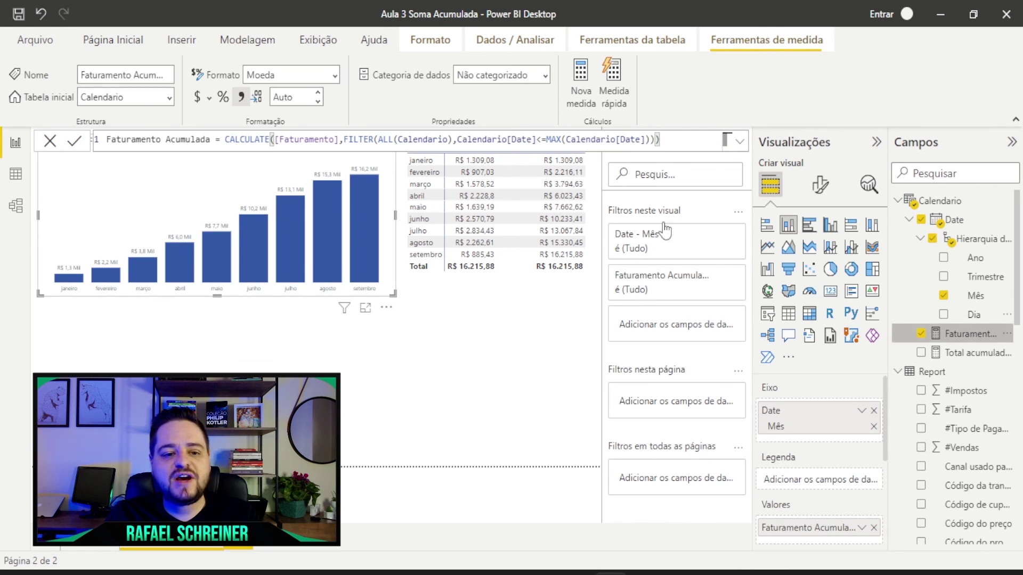
{"action": "left_click", "coordinate": [740, 141]}
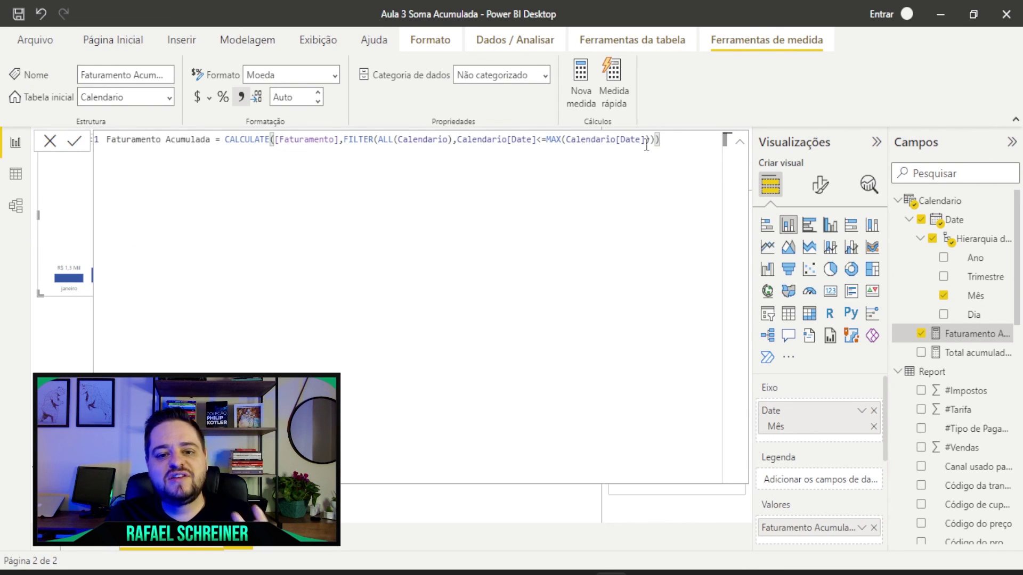
{"action": "left_click", "coordinate": [740, 143]}
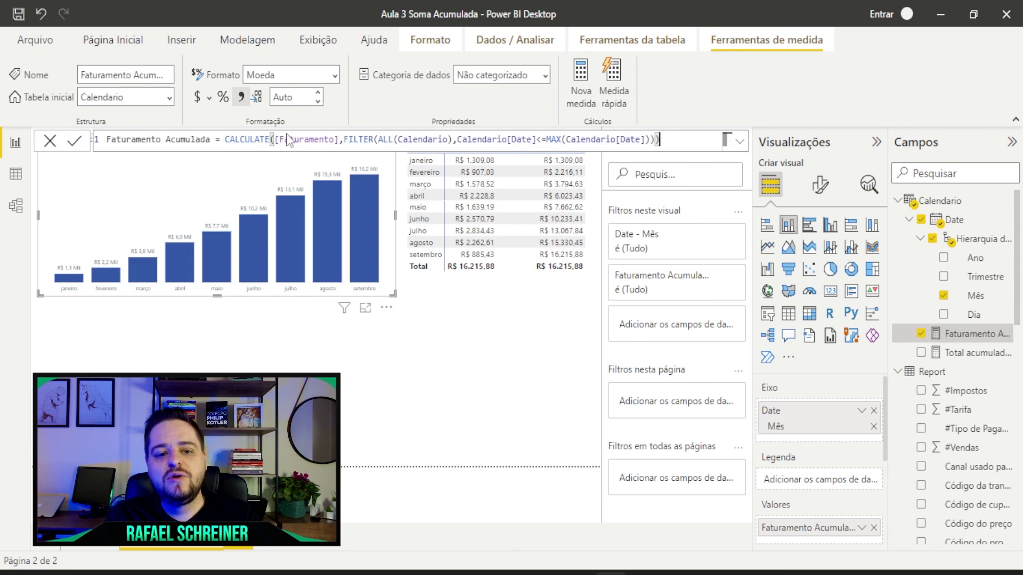
{"action": "left_click", "coordinate": [227, 136]}
{"action": "key", "text": "shift+Home"}
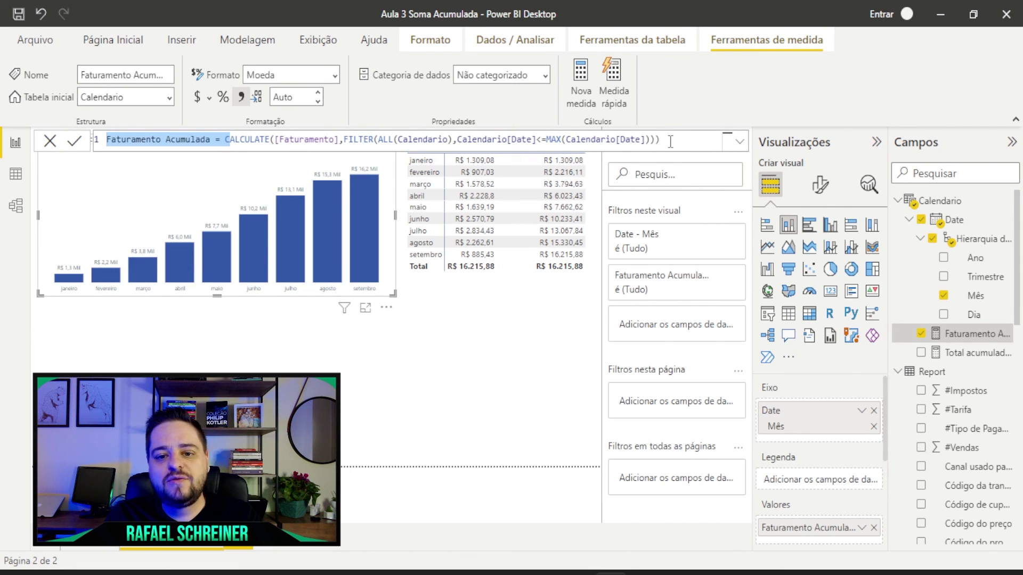
{"action": "left_click", "coordinate": [980, 353]}
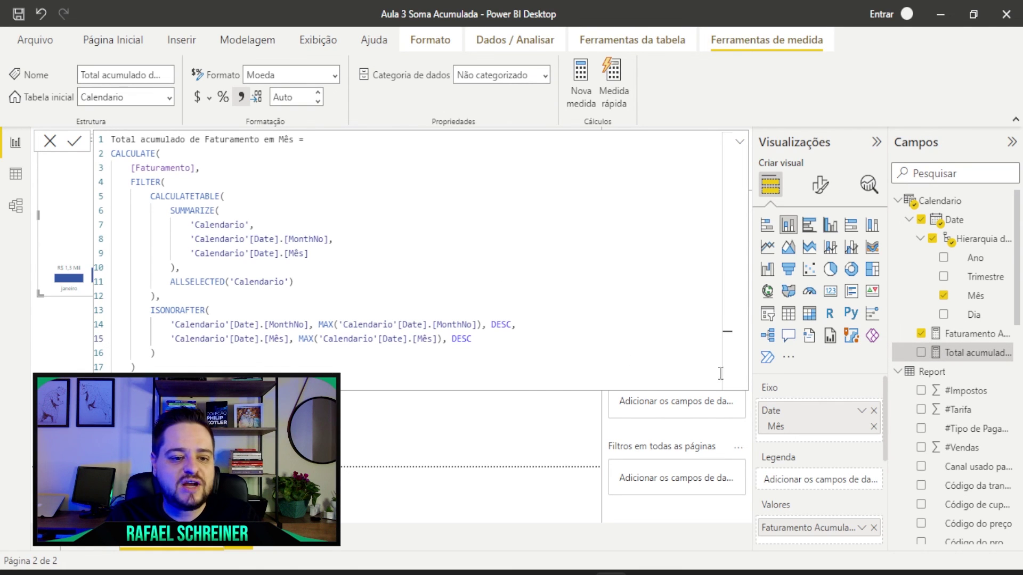
{"action": "left_click", "coordinate": [957, 336]}
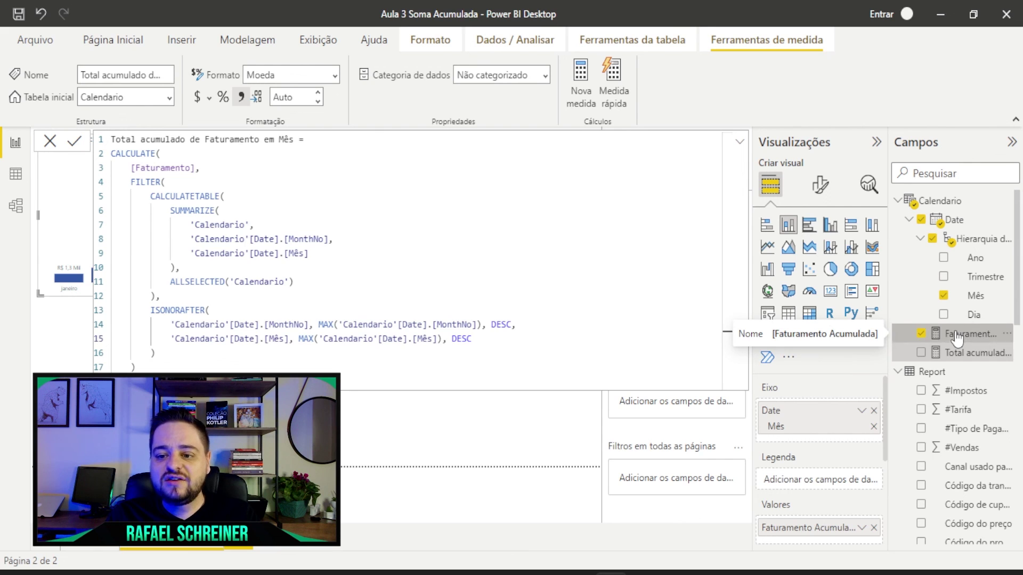